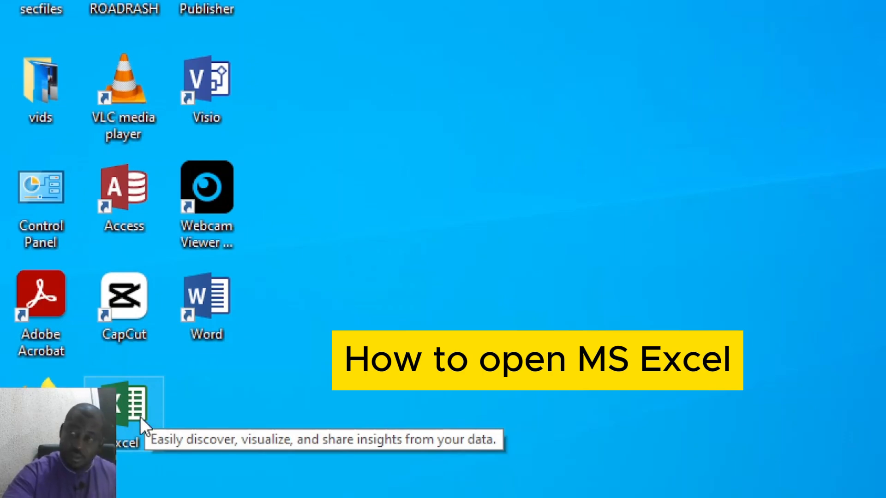
# Launch Excel twice from its desktop shortcut, closing the Excel start window after each launch
pyautogui.doubleClick(125, 407)
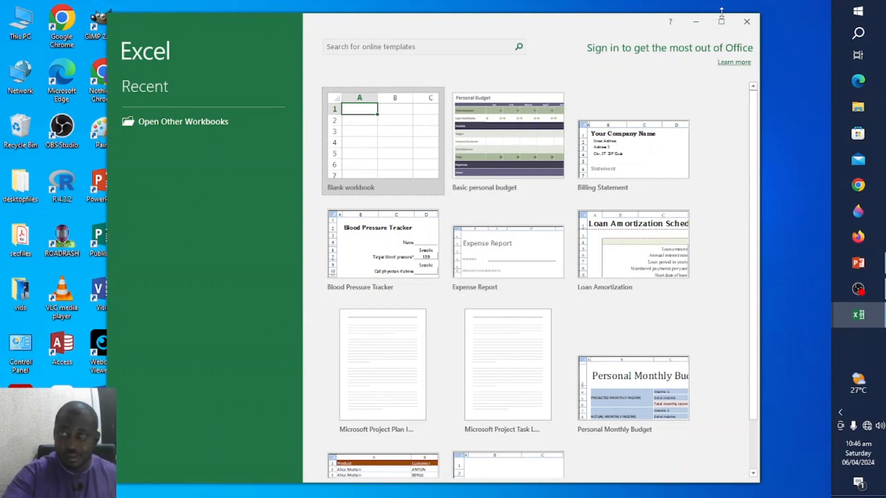
pyautogui.click(744, 23)
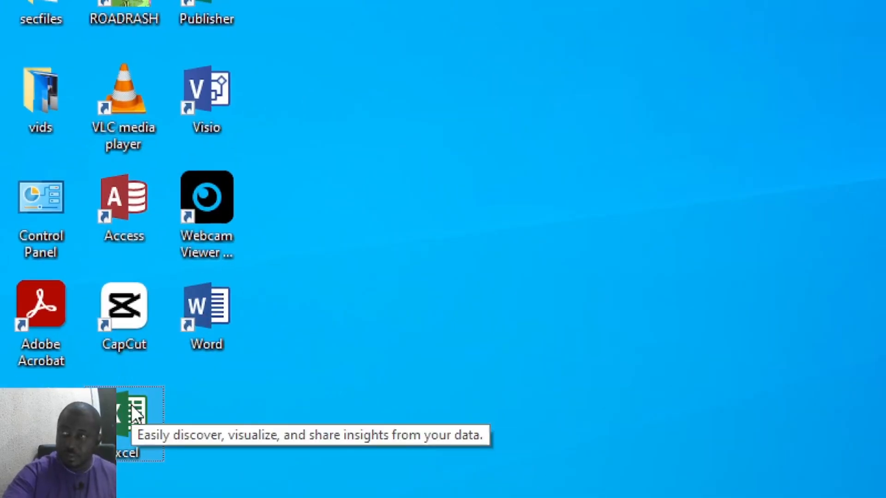
pyautogui.rightClick(131, 404)
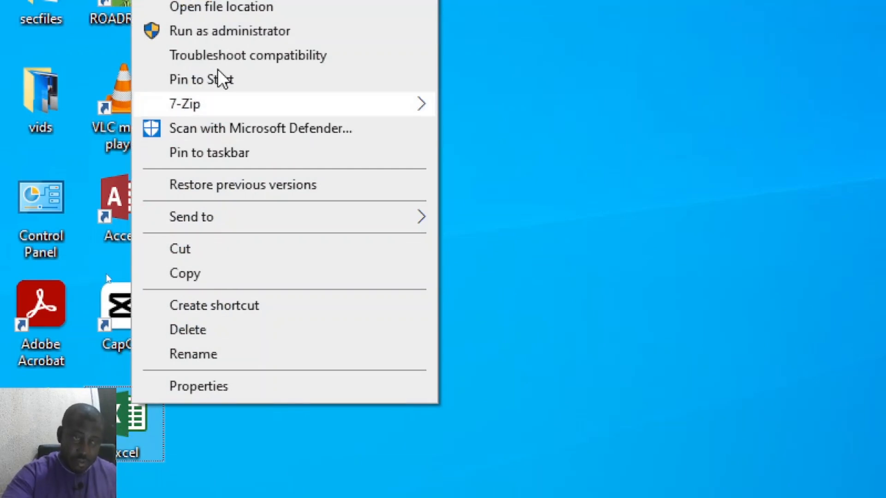
pyautogui.click(187, 164)
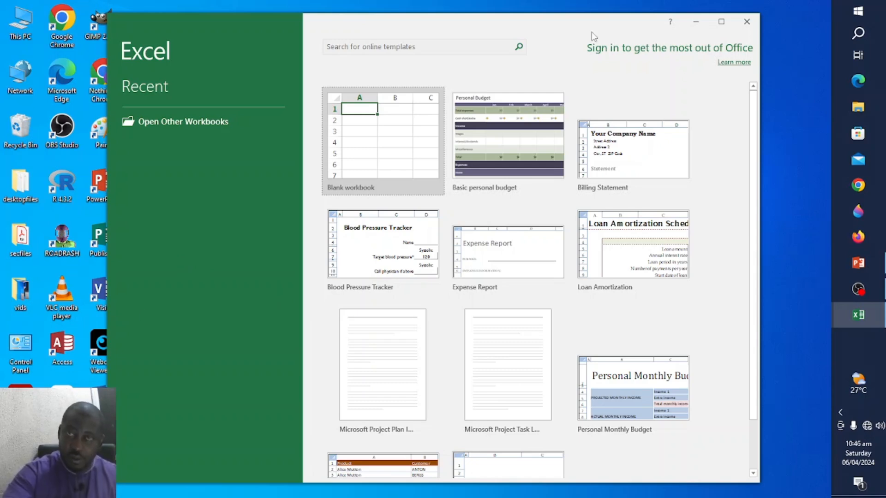
pyautogui.click(744, 23)
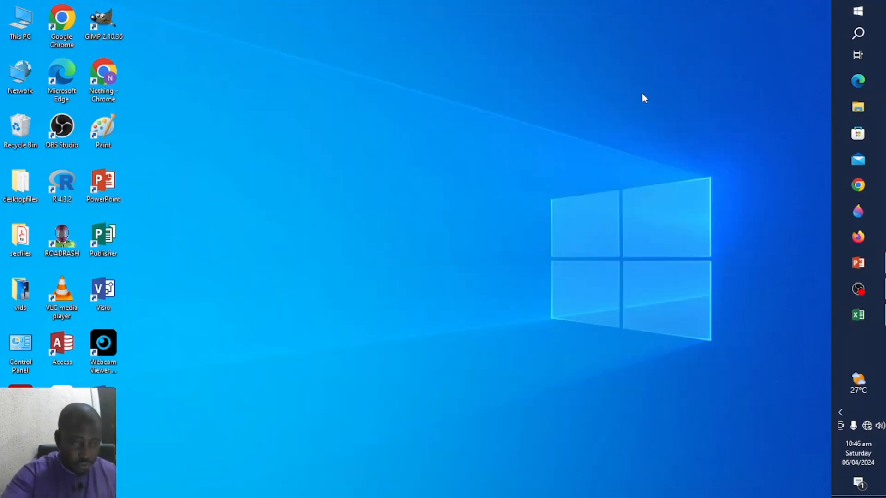
# Find Excel in the Windows list of installed apps and launch it from there
pyautogui.click(856, 13)
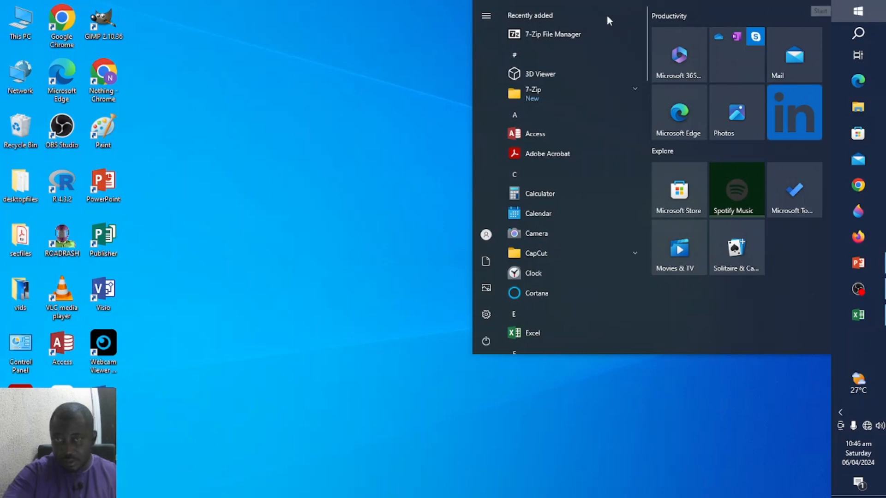
pyautogui.scroll(-5, 524, 209)
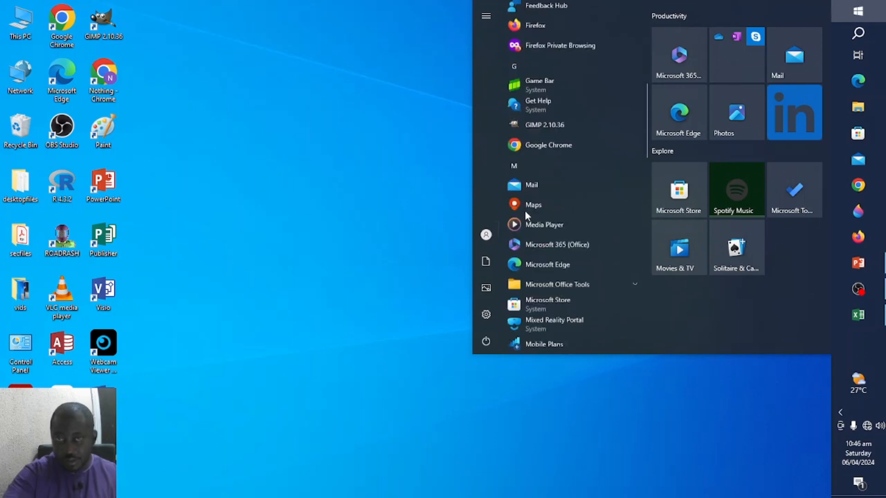
pyautogui.scroll(-10, 526, 203)
pyautogui.scroll(8, 535, 224)
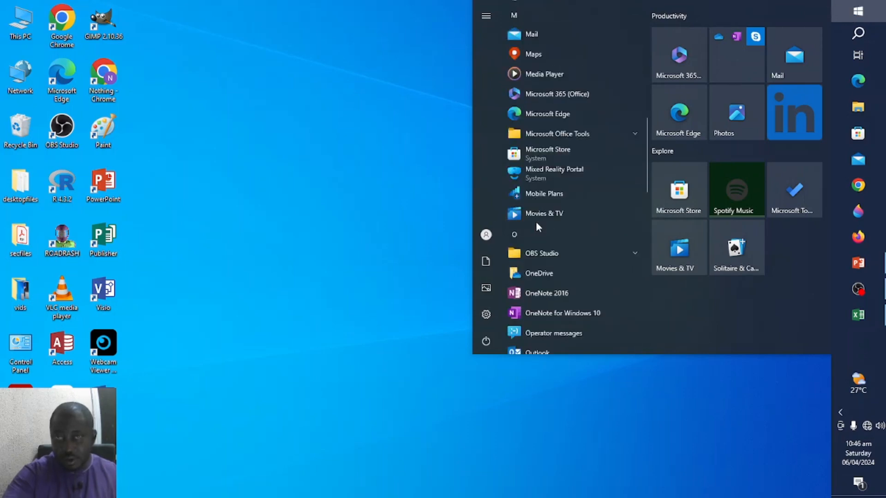
pyautogui.scroll(10, 535, 223)
pyautogui.scroll(-2, 535, 221)
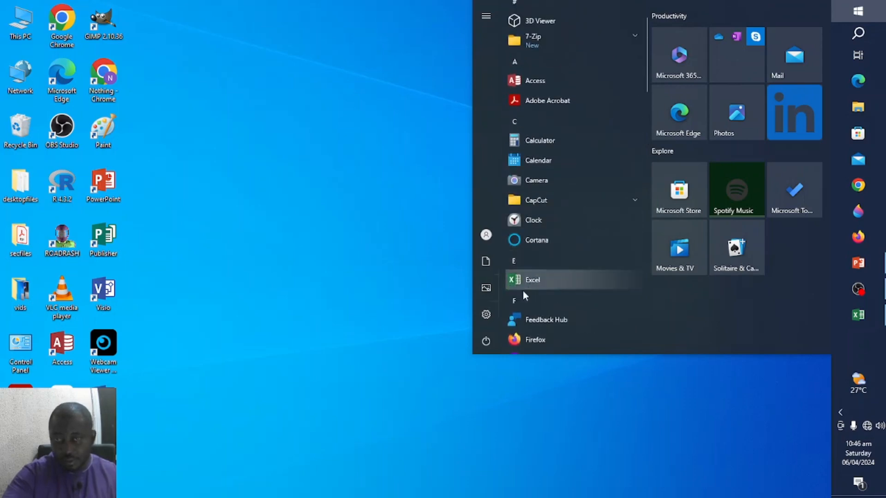
pyautogui.click(532, 280)
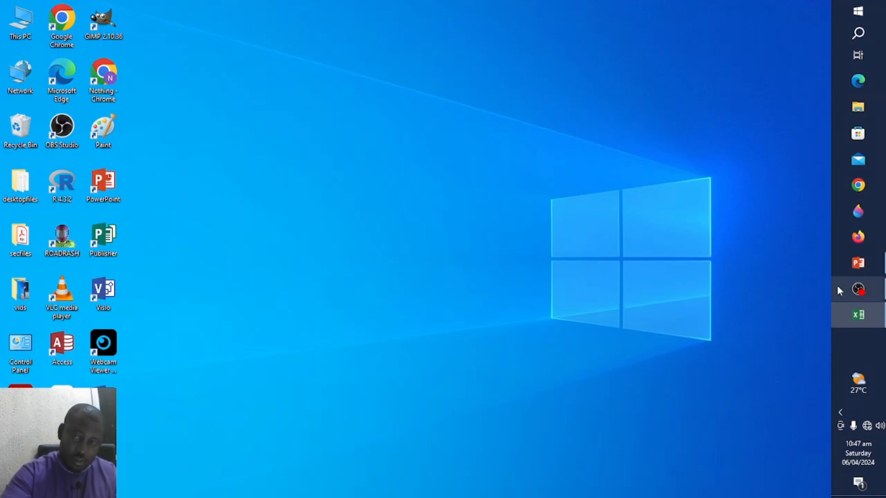
# Close both open Excel windows, Book1 and Book5, and refresh the desktop
pyautogui.moveTo(851, 319)
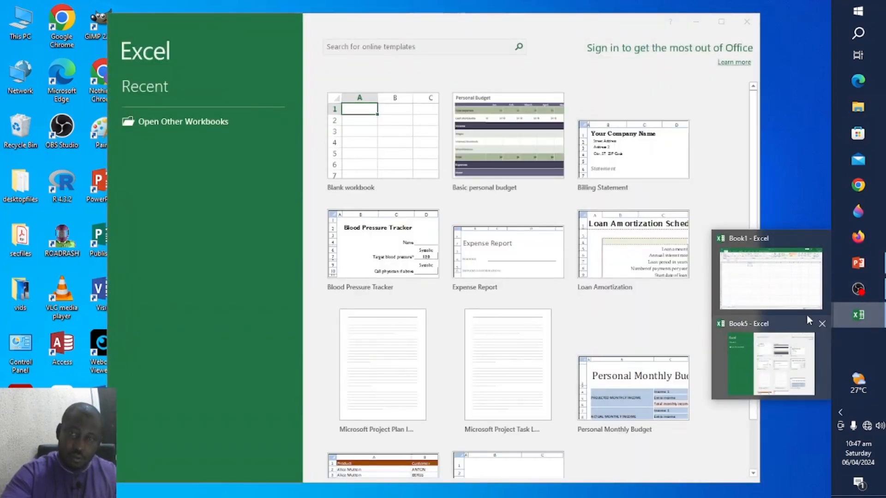
pyautogui.click(797, 306)
pyautogui.click(820, 6)
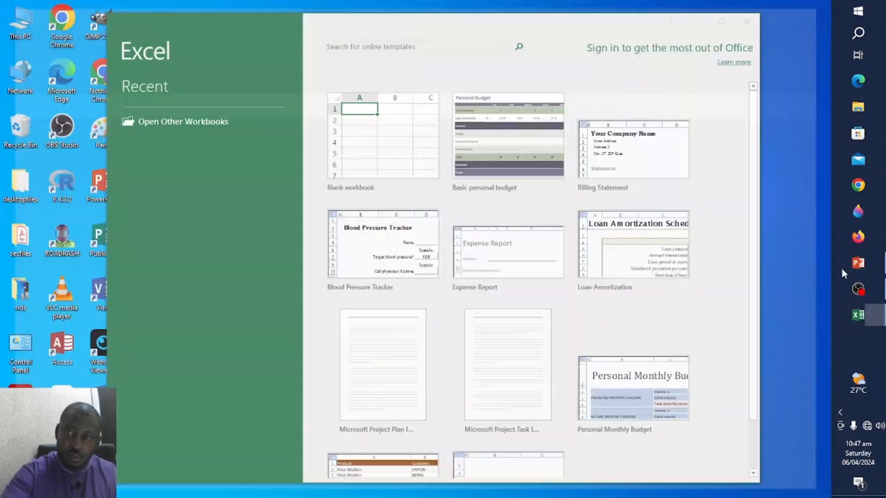
pyautogui.click(747, 21)
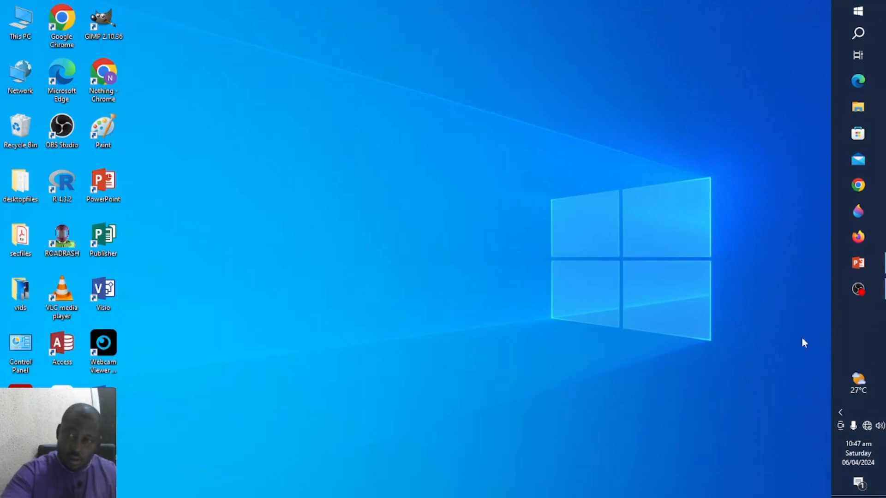
pyautogui.rightClick(389, 116)
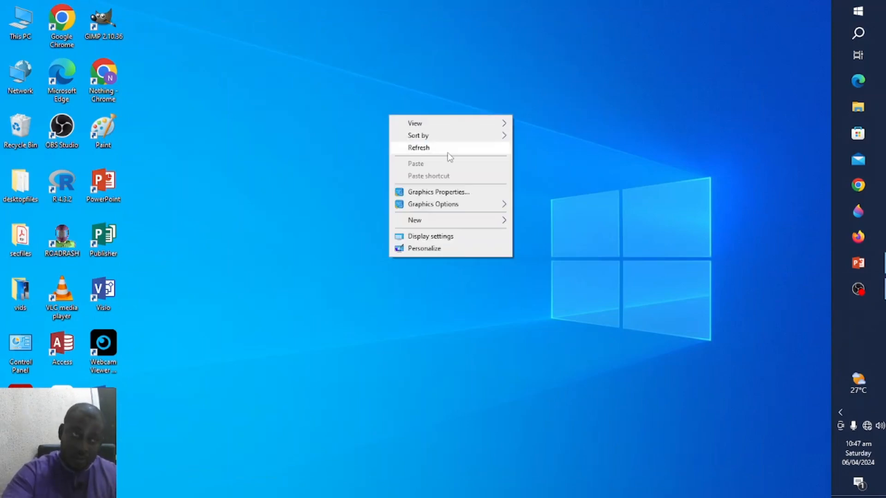
pyautogui.click(448, 152)
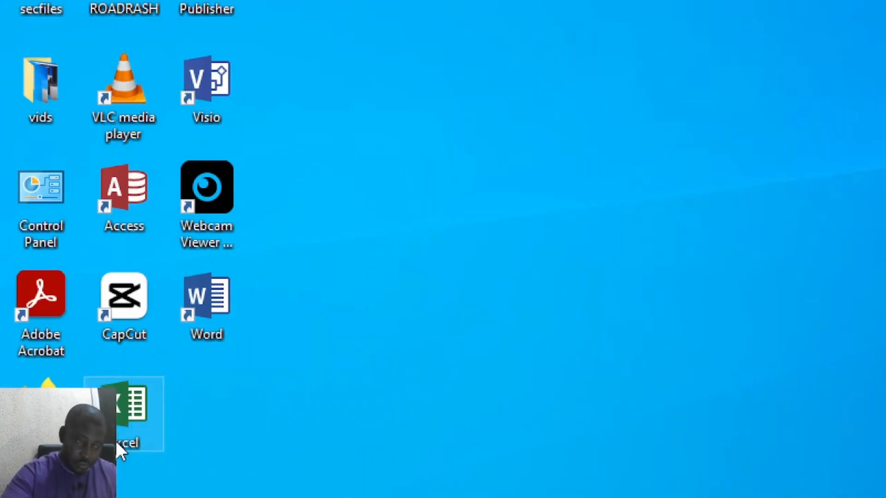
# Launch Excel from the desktop and close the program from its start window, repeating the open-and-close cycle once
pyautogui.doubleClick(131, 406)
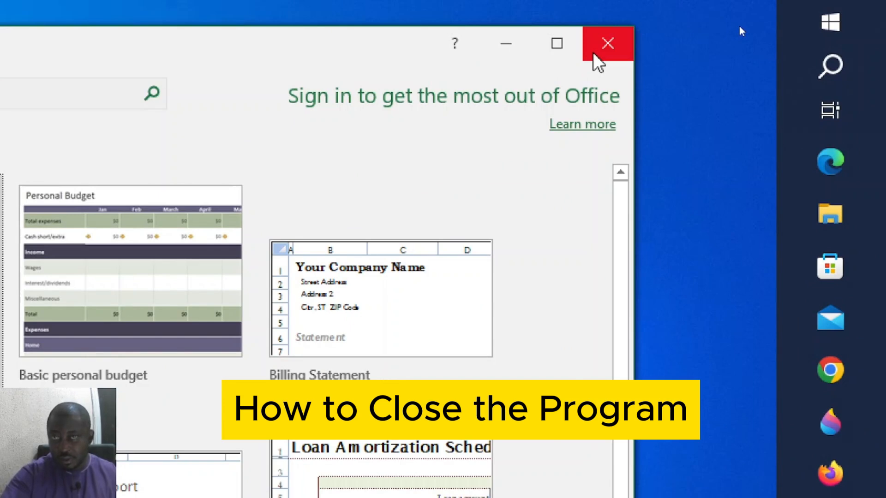
pyautogui.click(595, 55)
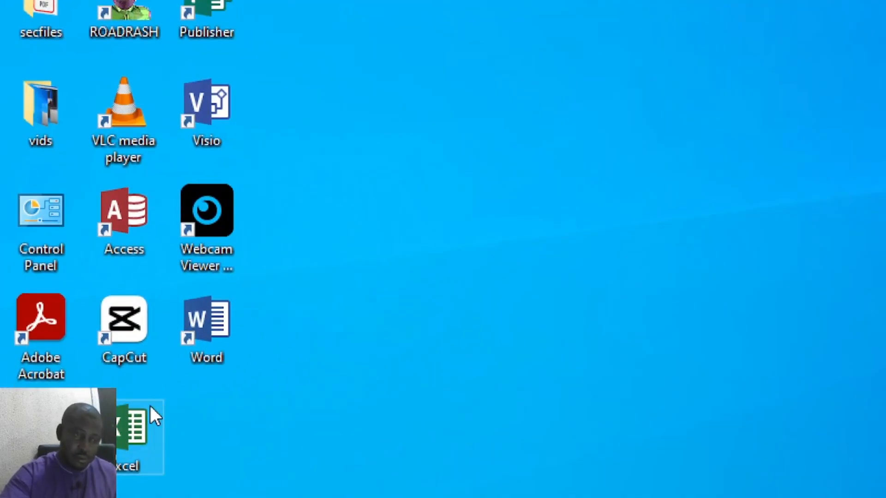
pyautogui.doubleClick(148, 414)
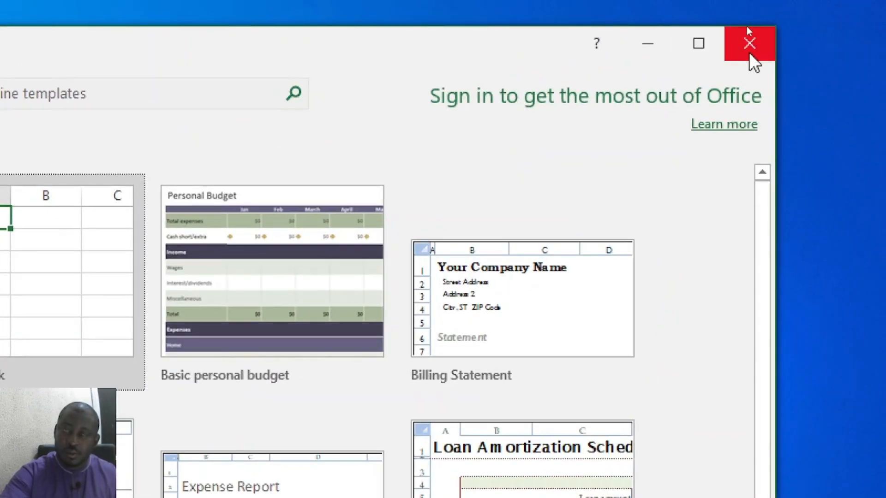
pyautogui.click(749, 51)
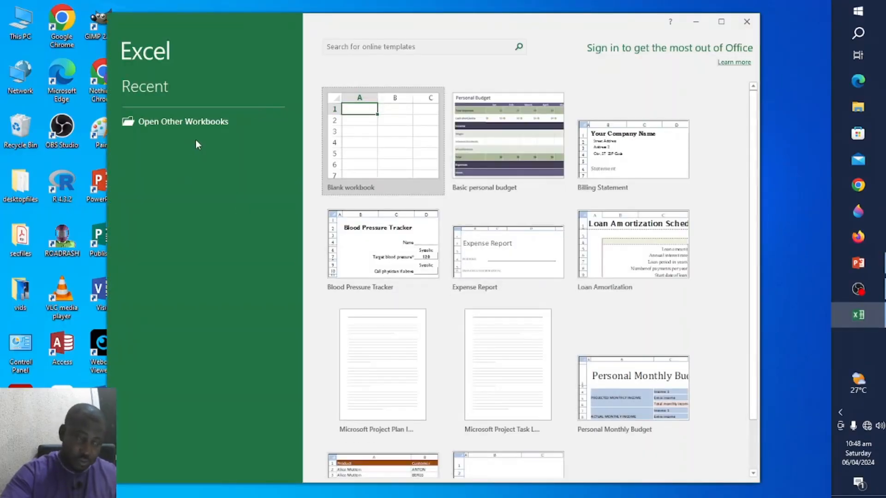
# Create a blank workbook from the start window and exit Excel with the window control Close command
pyautogui.click(339, 133)
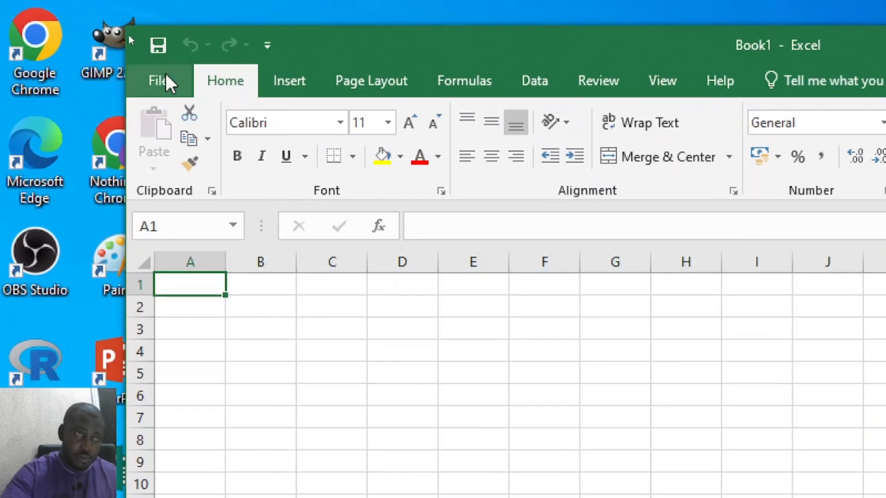
pyautogui.click(132, 38)
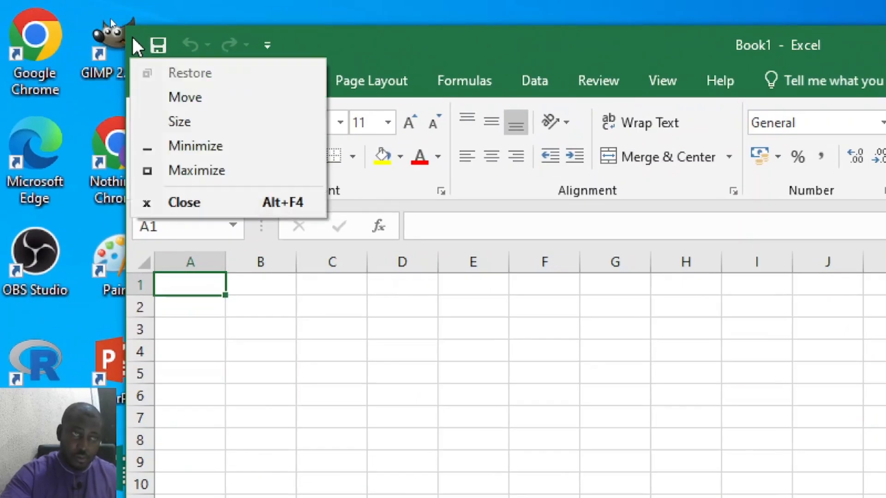
pyautogui.click(132, 38)
pyautogui.click(133, 38)
pyautogui.click(135, 30)
pyautogui.click(135, 30)
pyautogui.click(544, 30)
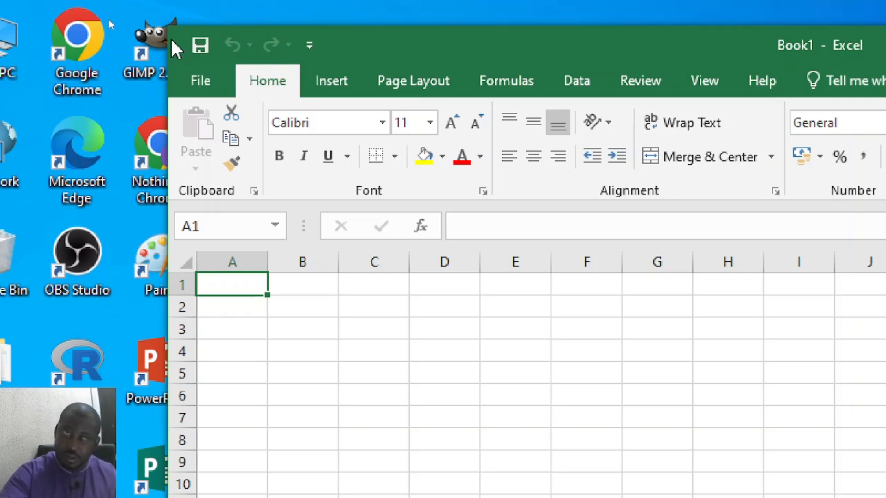
pyautogui.click(181, 40)
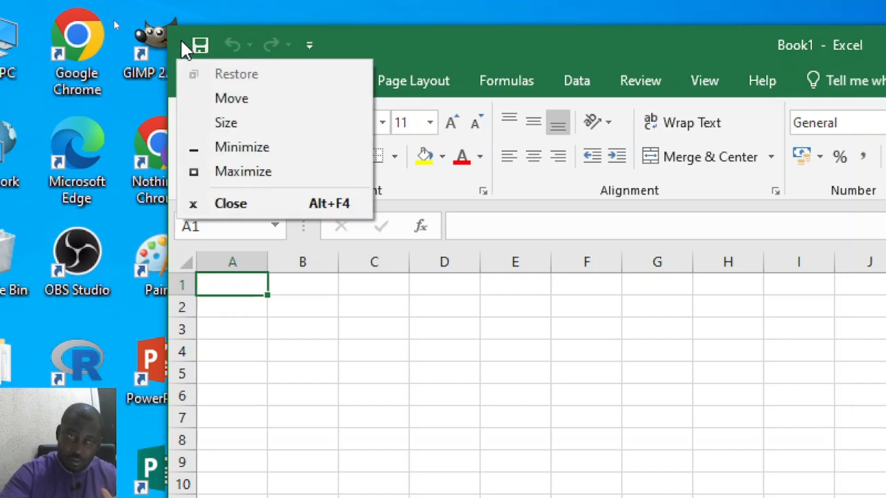
pyautogui.click(231, 202)
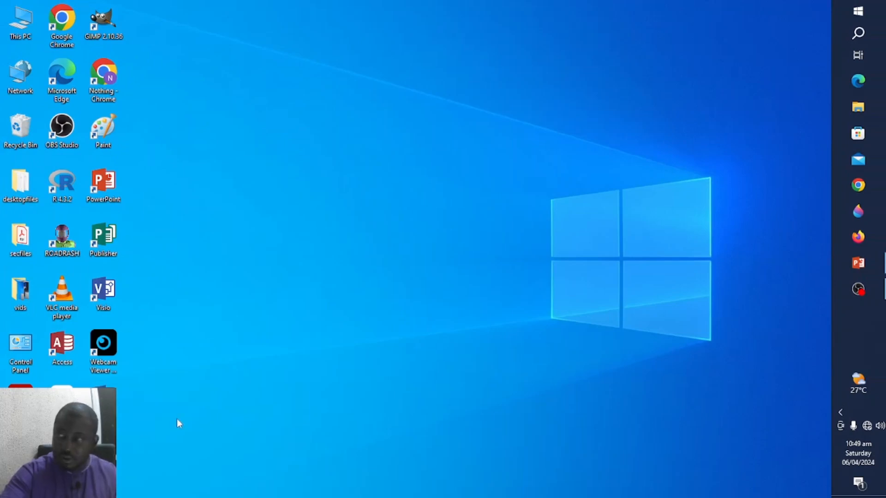
# Launch Excel from its desktop shortcut and create a blank workbook
pyautogui.doubleClick(62, 451)
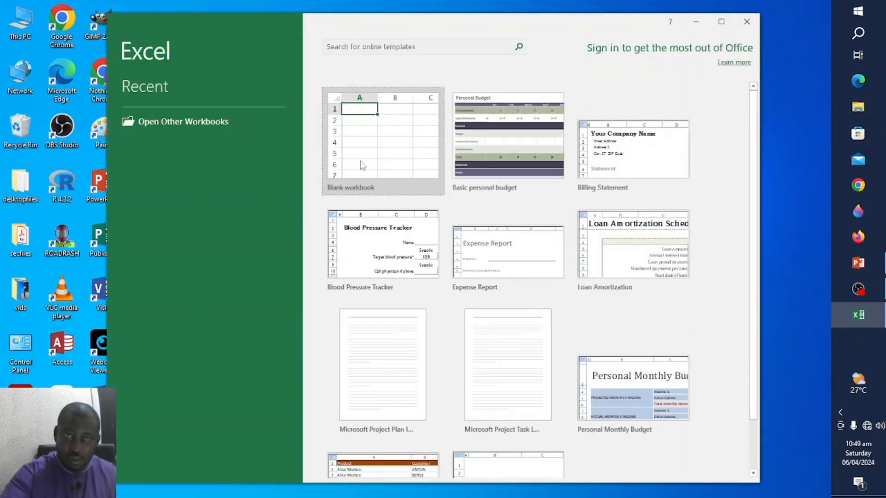
pyautogui.click(361, 165)
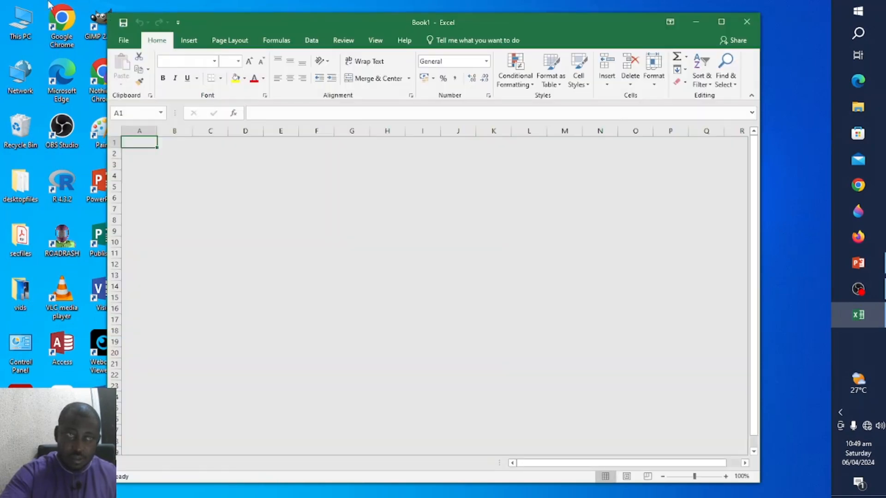
pyautogui.click(361, 165)
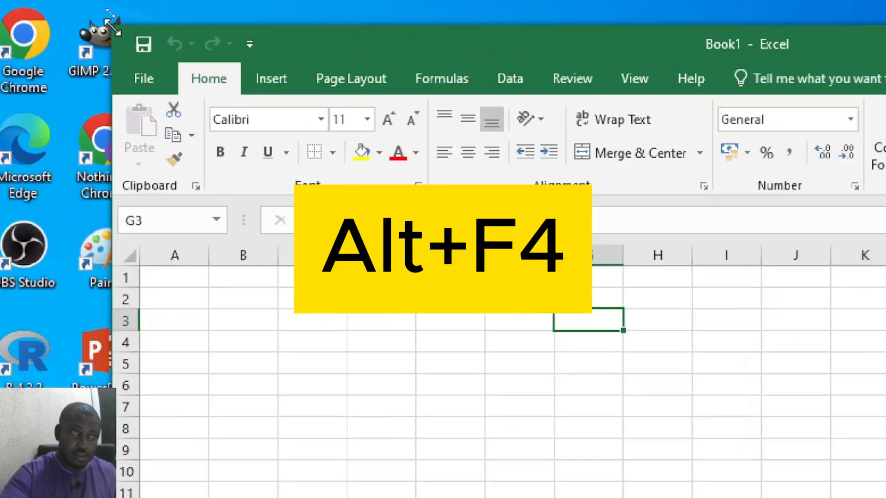
# Review the window control commands, dismiss them, and exit Excel, closing the empty Book1 workbook
pyautogui.click(122, 35)
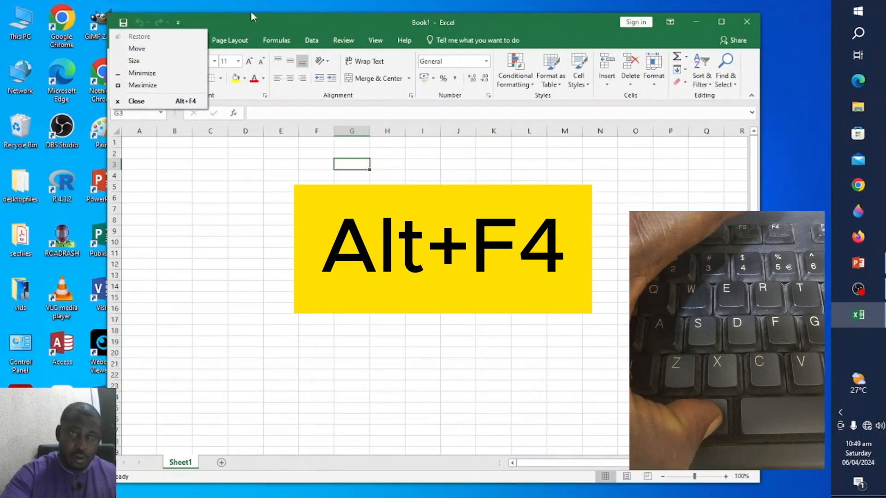
pyautogui.click(282, 174)
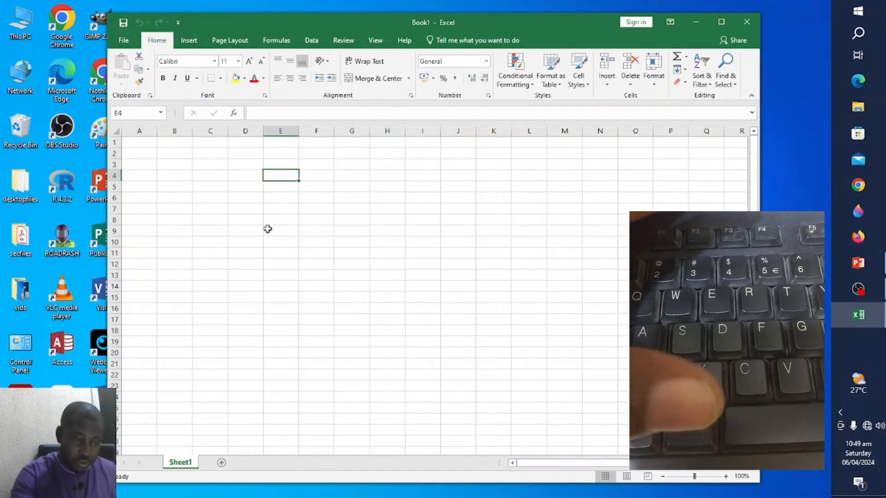
pyautogui.press('alt')
pyautogui.hotkey('alt', 'F4')
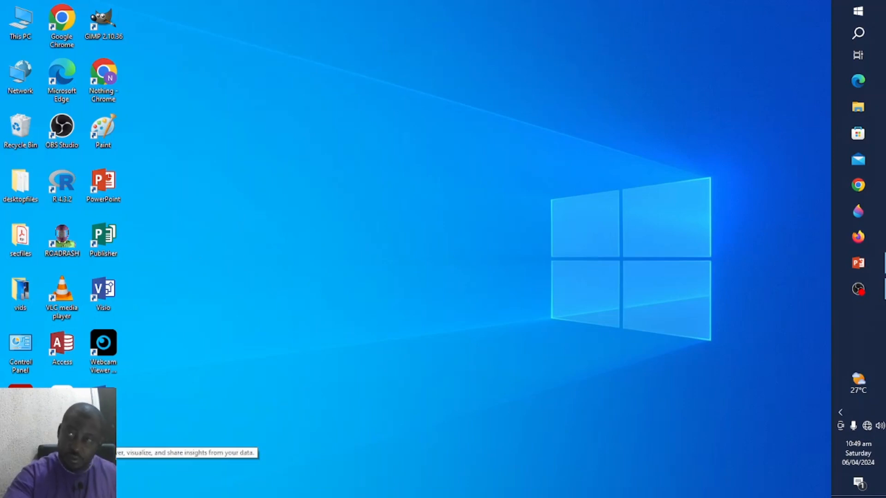
# Reopen Excel from the desktop with a new blank workbook and select cell D4
pyautogui.rightClick(242, 202)
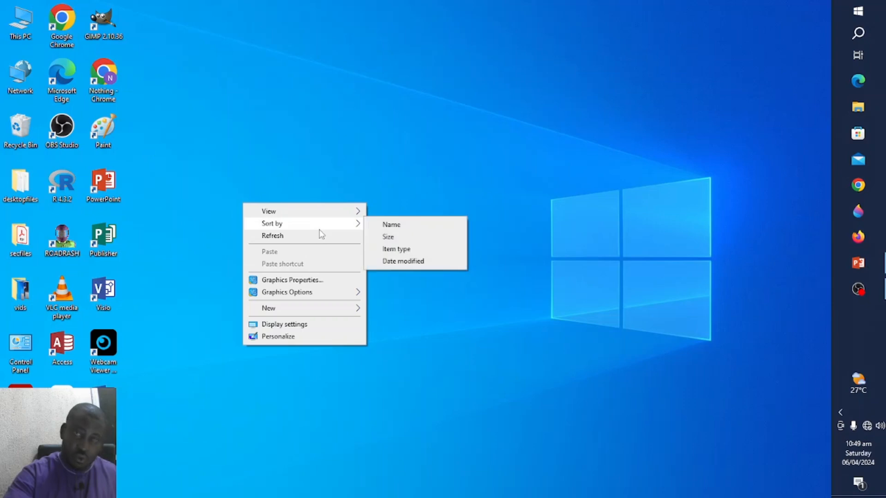
pyautogui.click(318, 237)
pyautogui.doubleClick(61, 451)
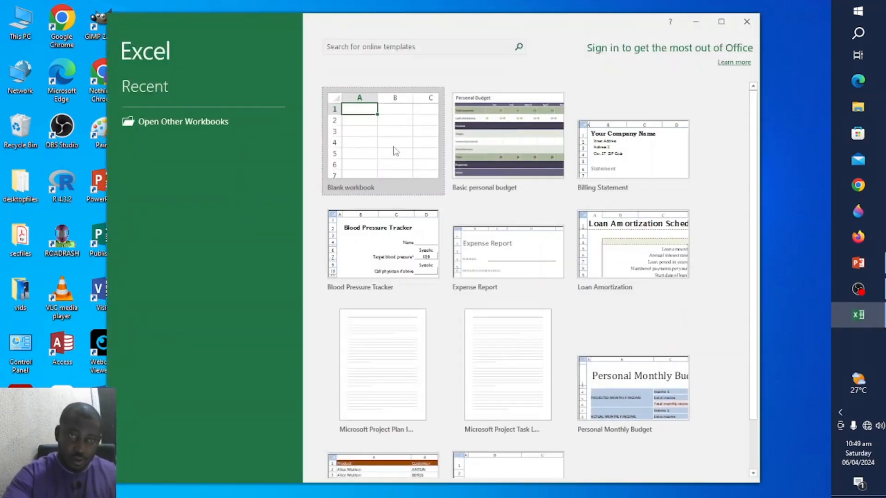
pyautogui.click(395, 149)
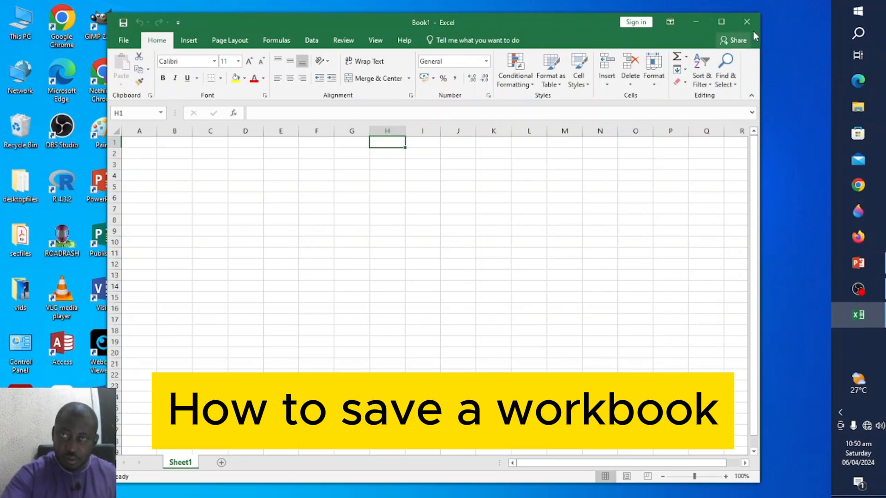
pyautogui.click(280, 208)
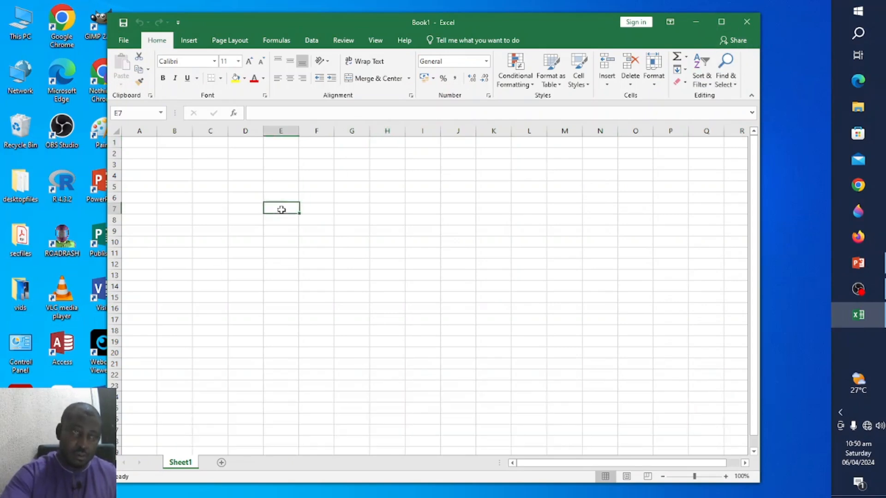
pyautogui.click(239, 175)
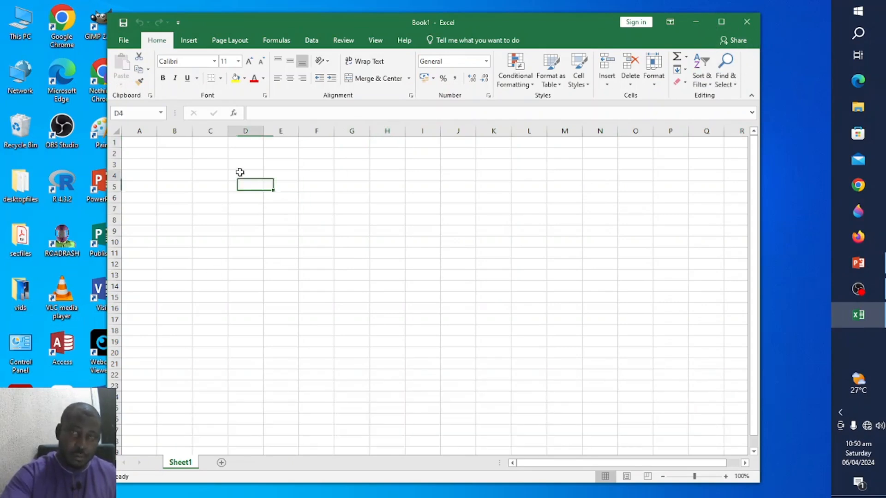
# Maximize the Excel window and select cell D3 on the blank sheet
pyautogui.click(716, 21)
pyautogui.click(172, 174)
pyautogui.click(173, 217)
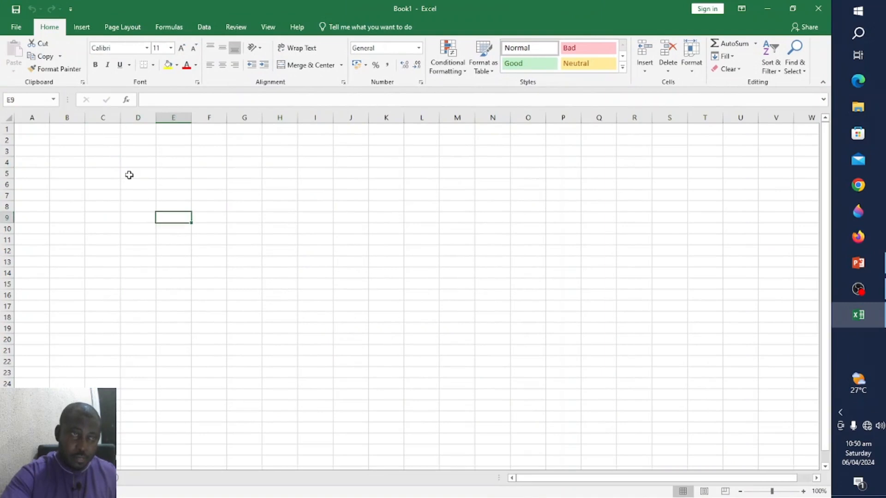
pyautogui.click(130, 173)
pyautogui.click(148, 152)
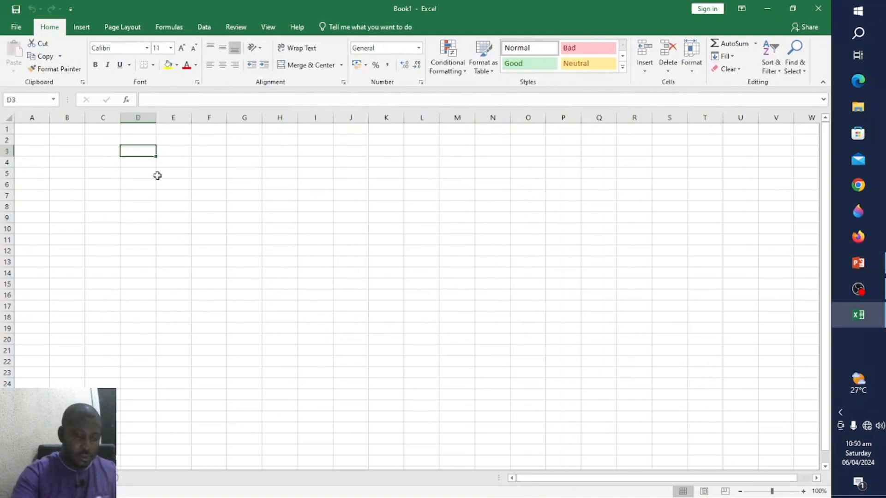
pyautogui.write('sTUD')
pyautogui.press('BackSpace')
pyautogui.press('BackSpace')
pyautogui.press('BackSpace')
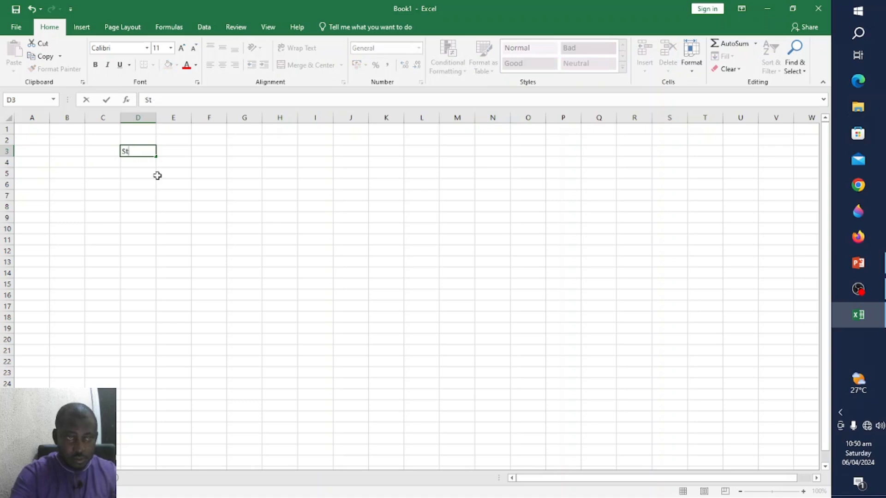
pyautogui.write('TUDEN')
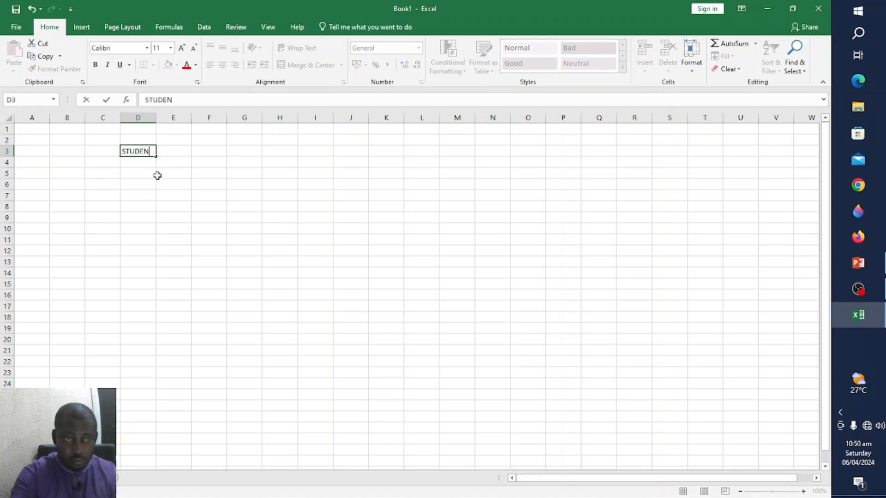
pyautogui.press('BackSpace')
pyautogui.press('BackSpace')
pyautogui.press('BackSpace')
pyautogui.press('BackSpace')
pyautogui.press('Escape')
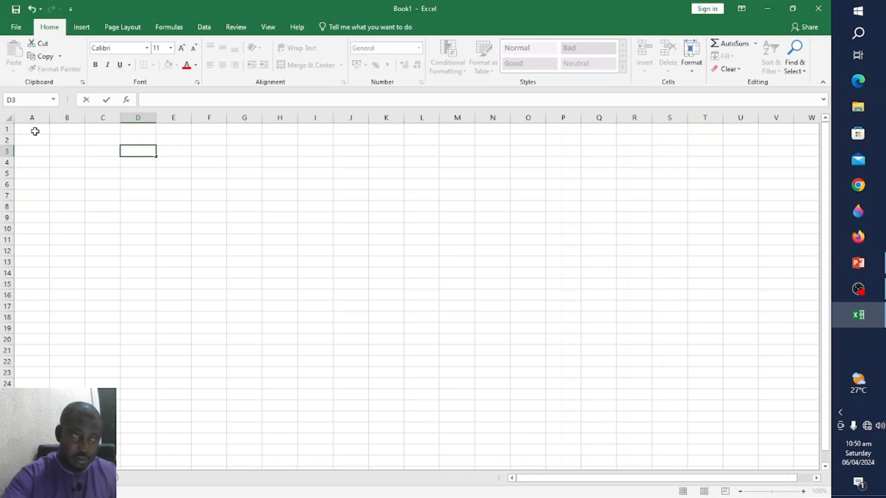
# Enter the text STUDENTS in cell B4
pyautogui.click(76, 164)
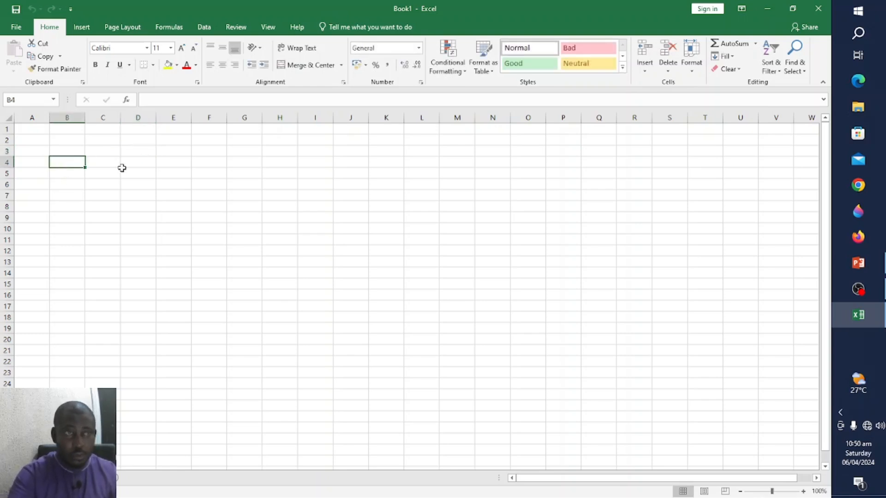
pyautogui.write('STUDENTS')
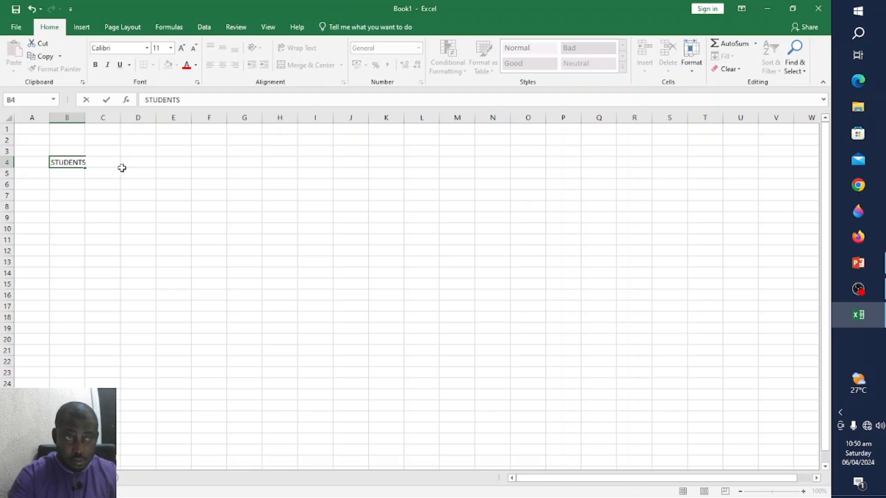
pyautogui.press('Return')
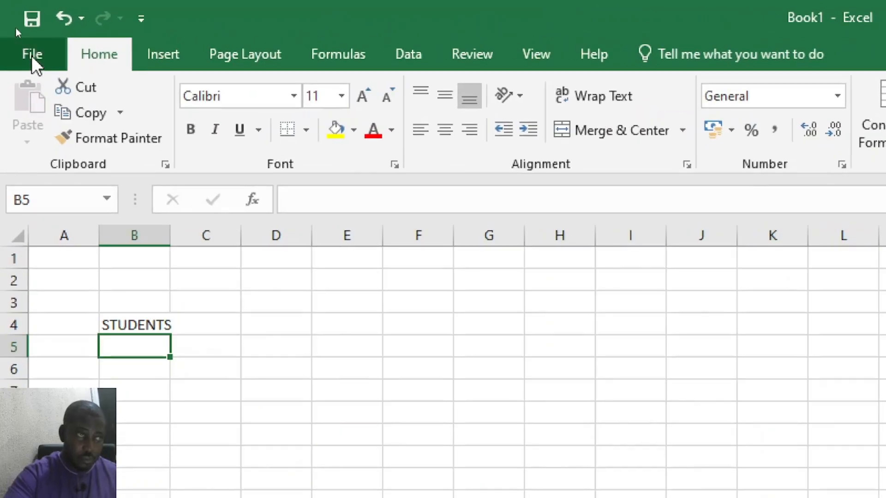
# Save the workbook in the Documents folder as an Excel Workbook named FIRST WORKBOOK, and close it
pyautogui.click(16, 28)
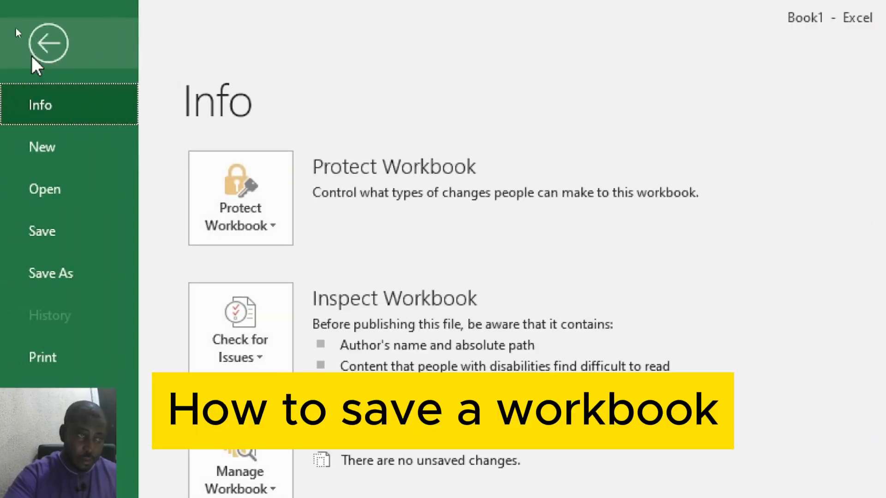
pyautogui.click(67, 282)
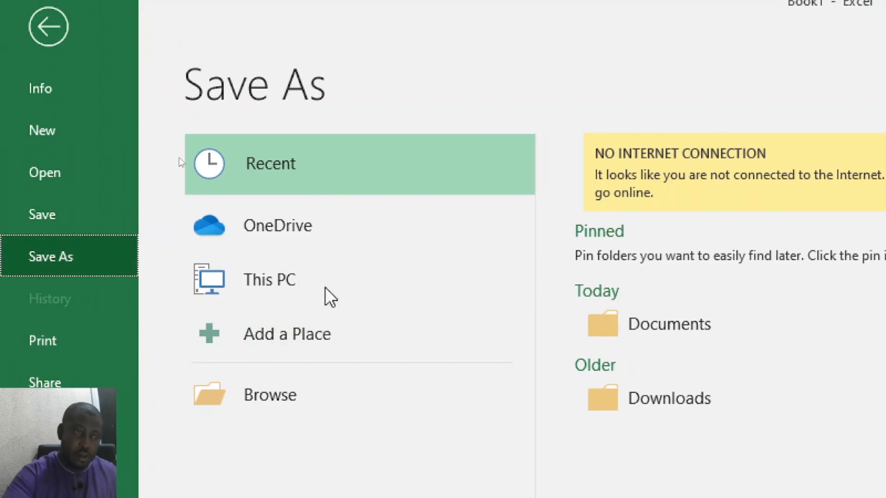
pyautogui.click(282, 383)
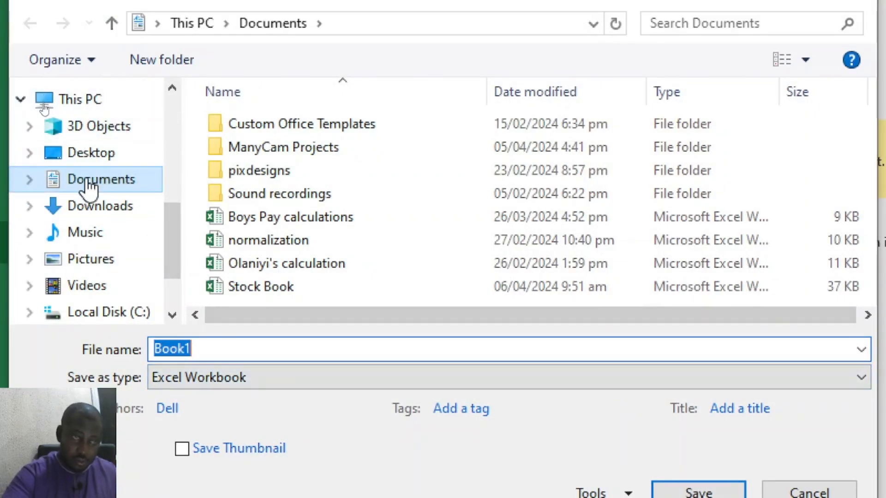
pyautogui.click(89, 183)
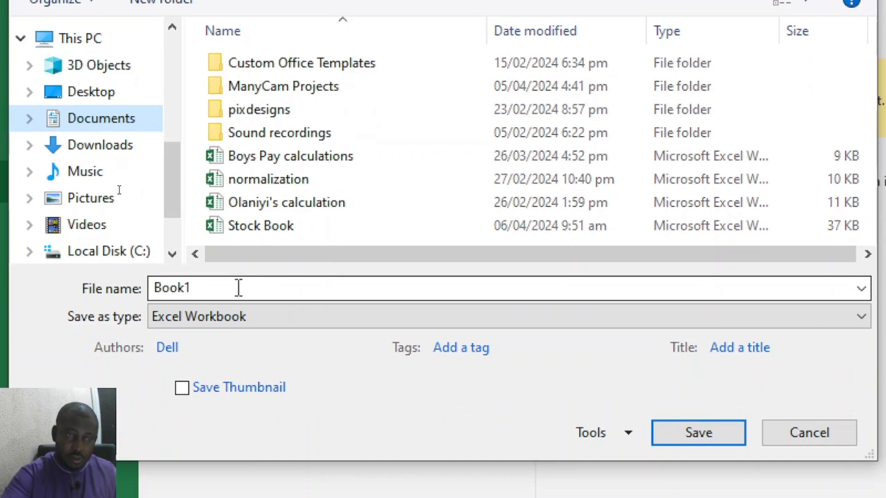
pyautogui.click(237, 378)
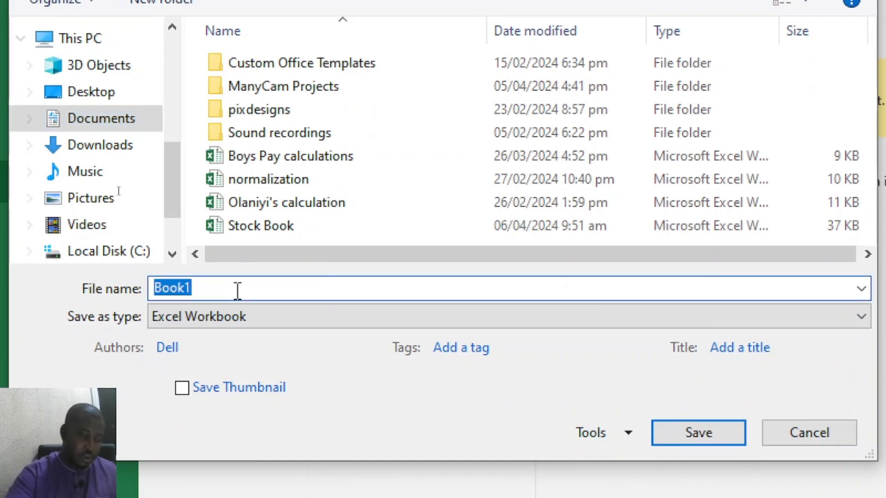
pyautogui.write('FIRS')
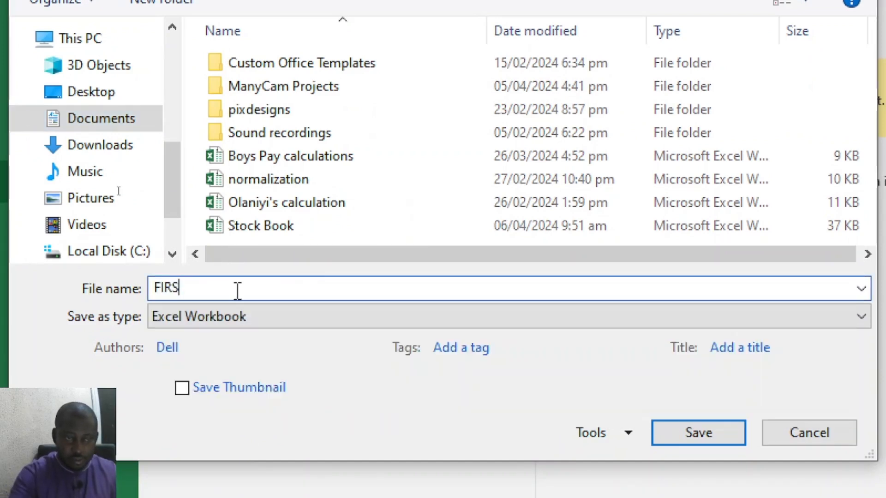
pyautogui.write('T WORK')
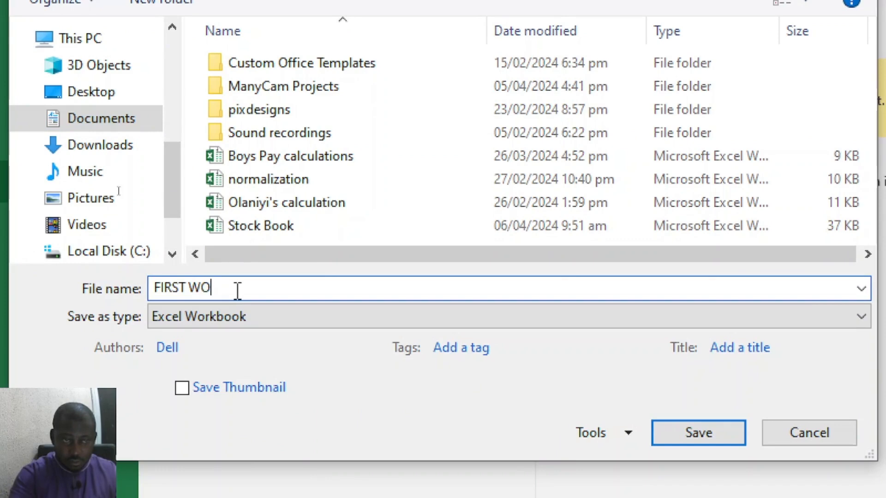
pyautogui.write('BOOK')
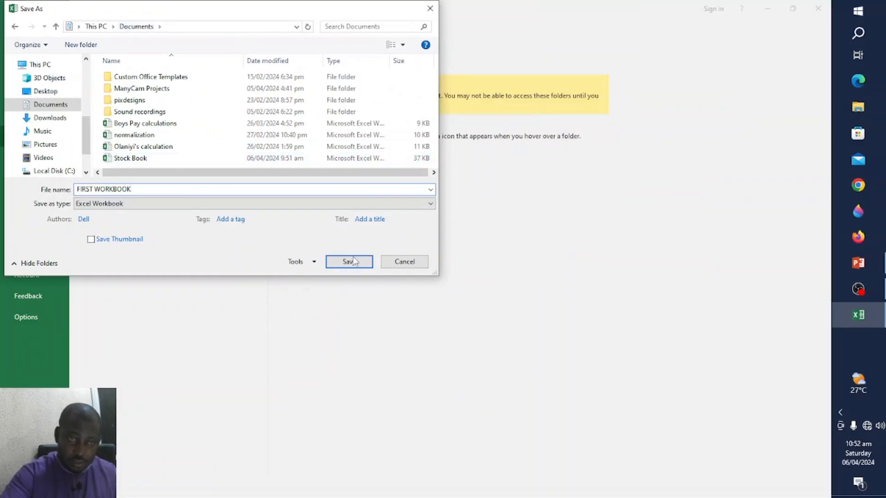
pyautogui.click(349, 262)
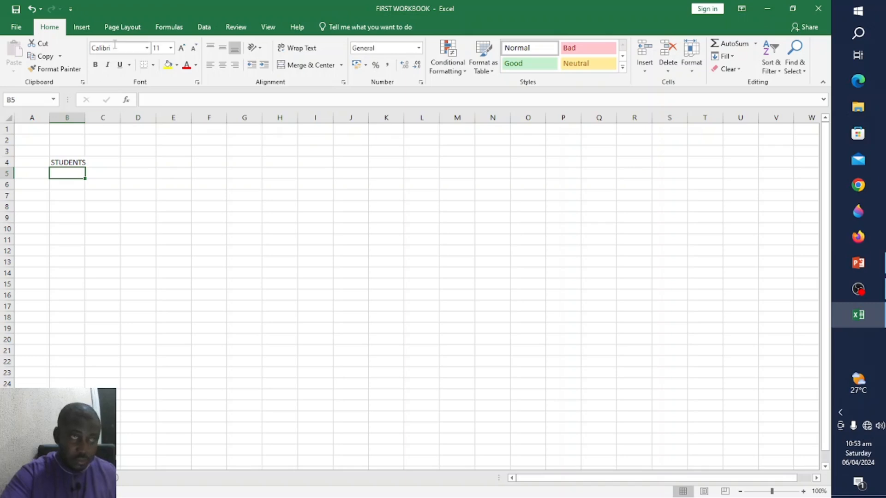
pyautogui.click(818, 8)
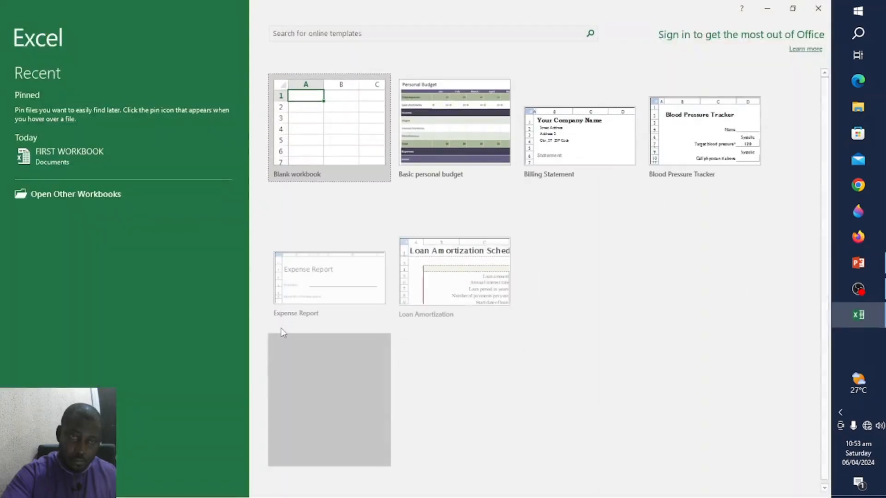
# Create another blank workbook and enter the text SCHOOL in cell C4
pyautogui.click(332, 145)
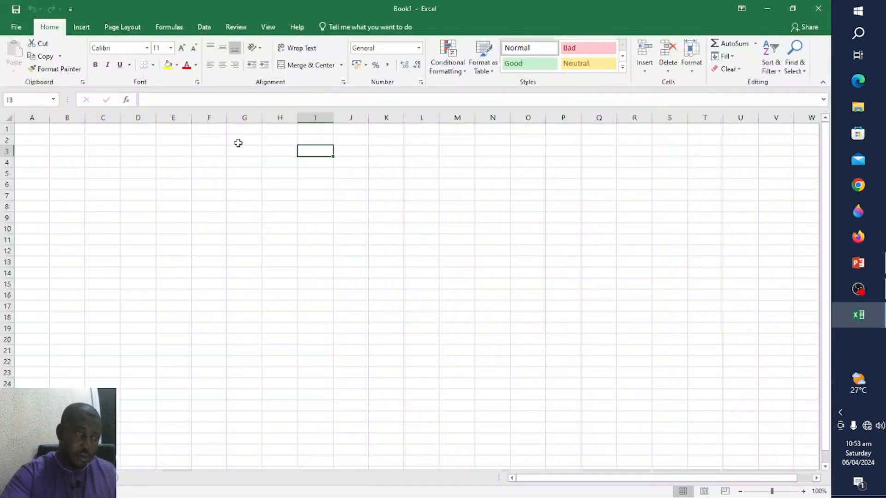
pyautogui.click(104, 162)
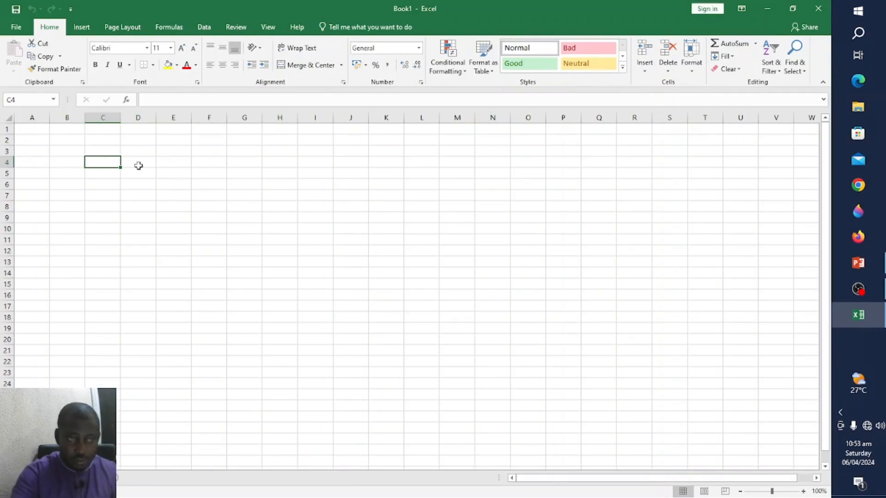
pyautogui.write('sCHOOL')
pyautogui.press('BackSpace')
pyautogui.press('BackSpace')
pyautogui.press('BackSpace')
pyautogui.press('BackSpace')
pyautogui.press('BackSpace')
pyautogui.press('BackSpace')
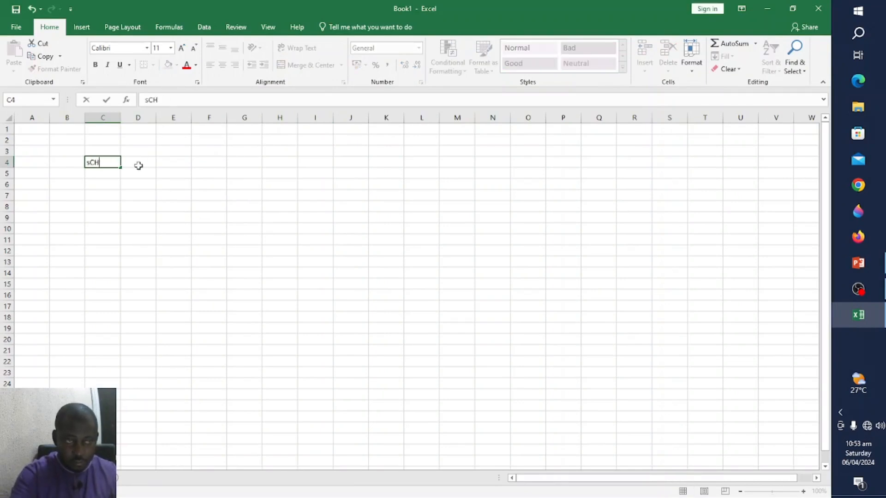
pyautogui.write('SCHOOL')
pyautogui.press('Return')
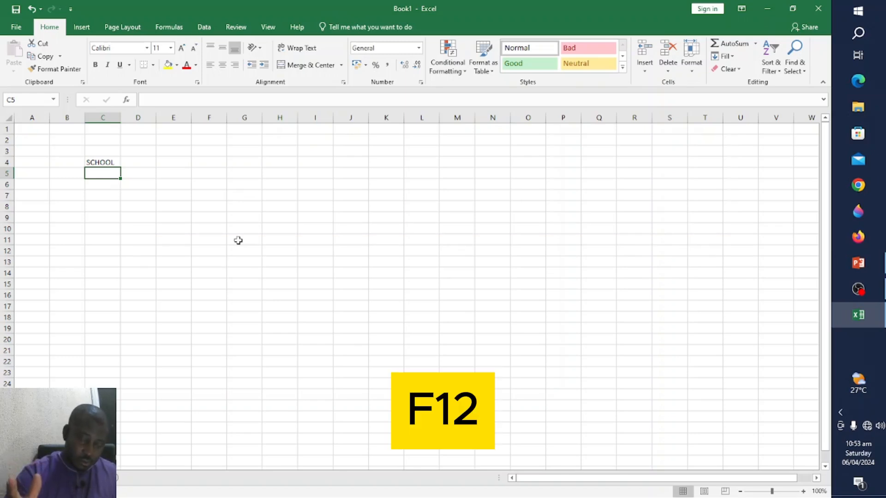
# Save the workbook as SECOND WORKBOOK in the Documents folder using Save As, and close it
pyautogui.press('F12')
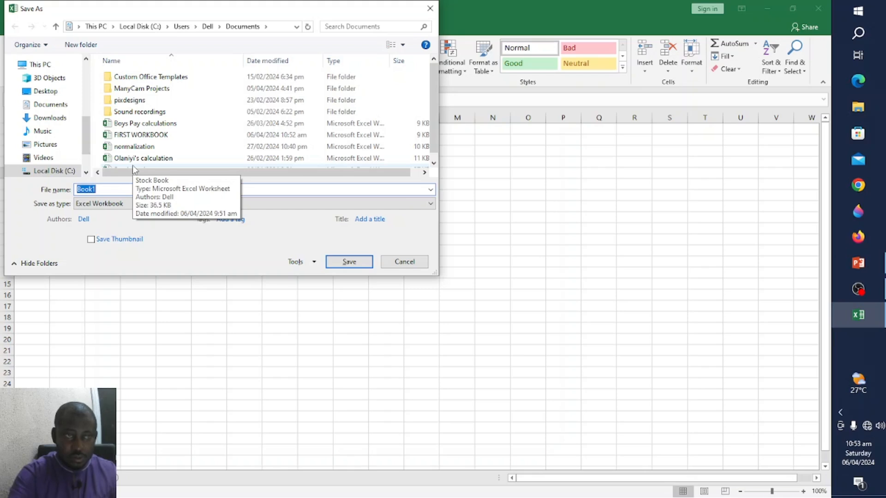
pyautogui.write('SECOND WORKBOOK')
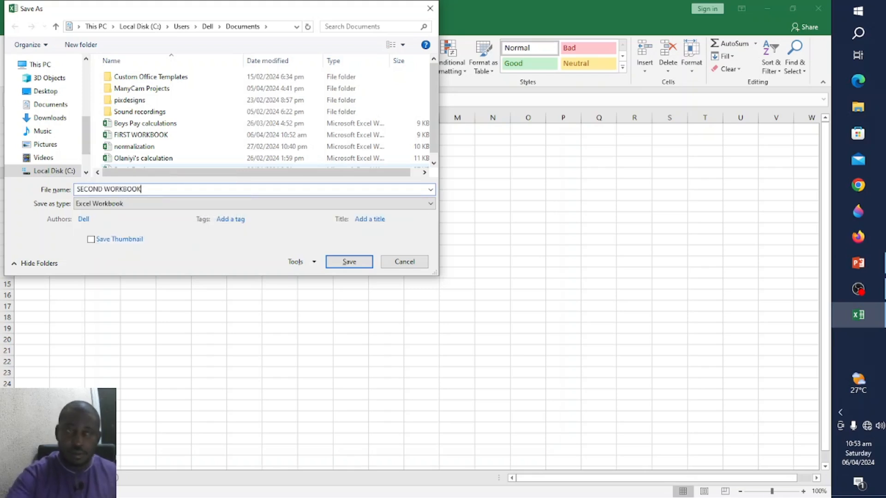
pyautogui.click(347, 263)
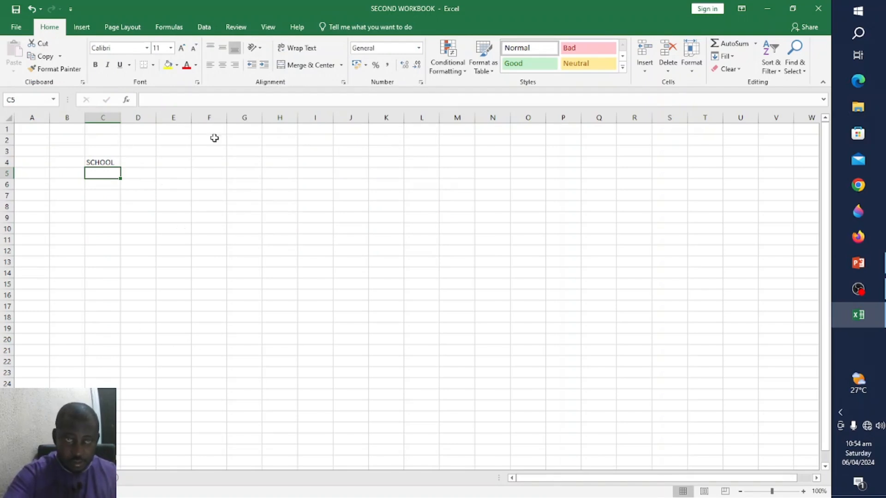
pyautogui.click(817, 9)
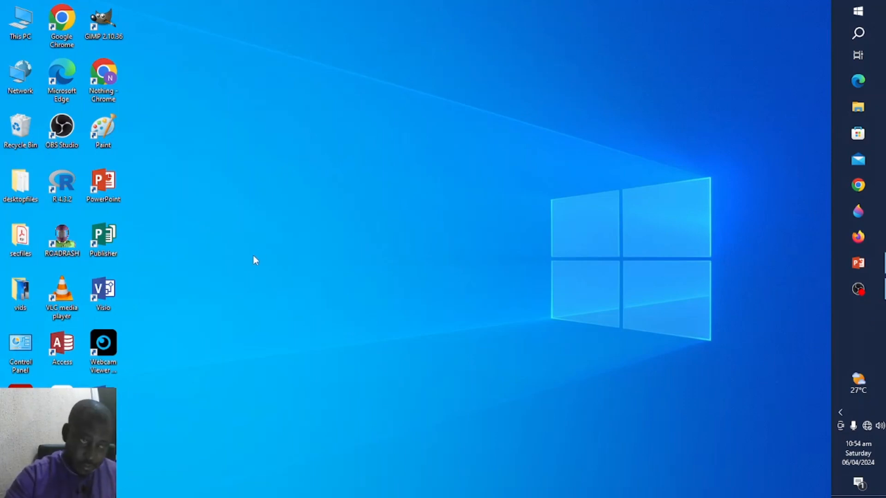
# Relaunch Excel to open FIRST WORKBOOK from the recent workbooks, and close it after viewing
pyautogui.doubleClick(63, 464)
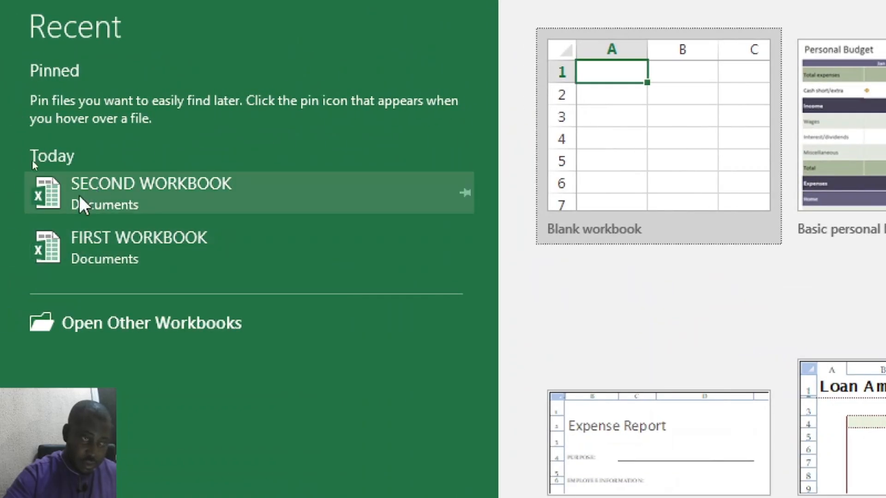
pyautogui.click(132, 247)
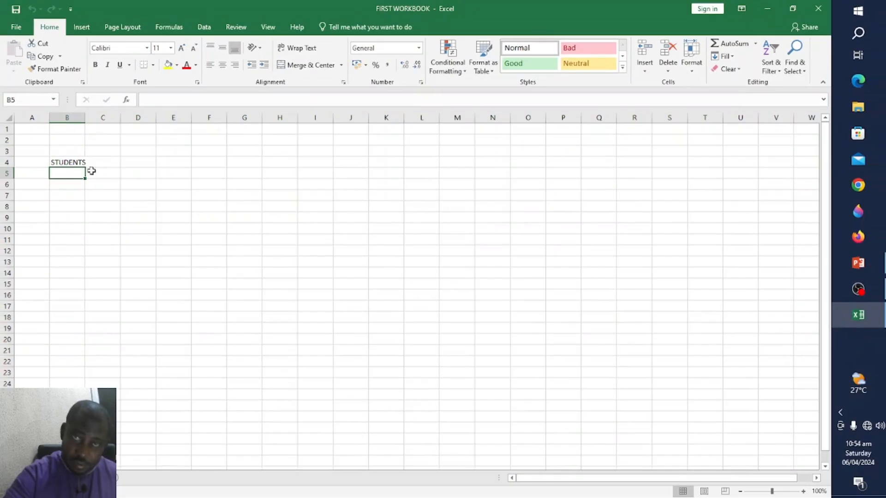
pyautogui.click(825, 9)
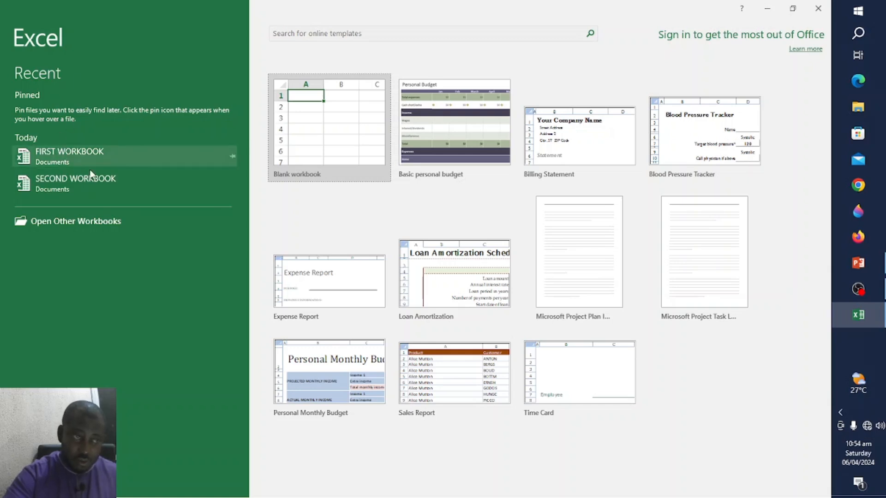
# Open SECOND WORKBOOK by browsing to the recent Documents folder through Open Other Workbooks
pyautogui.click(101, 226)
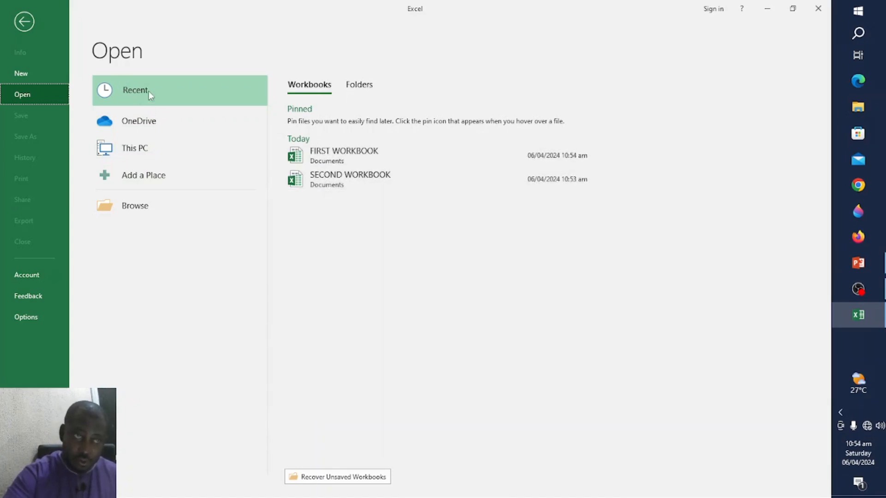
pyautogui.click(359, 85)
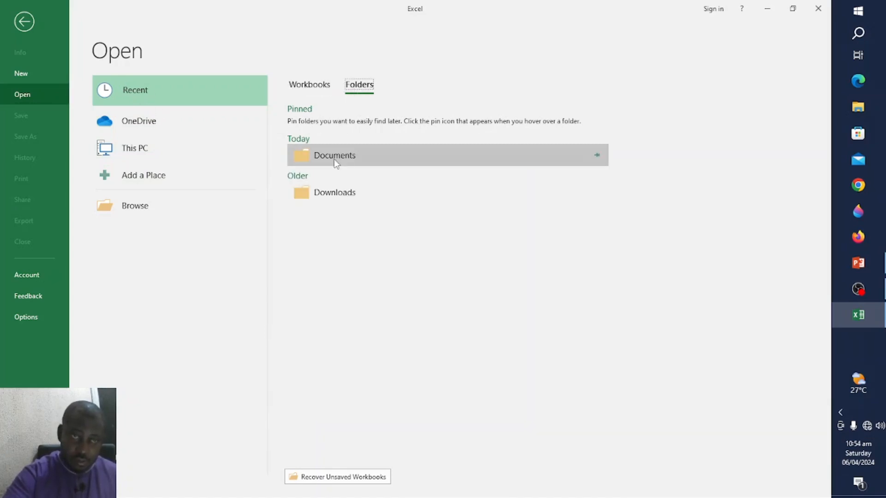
pyautogui.click(319, 160)
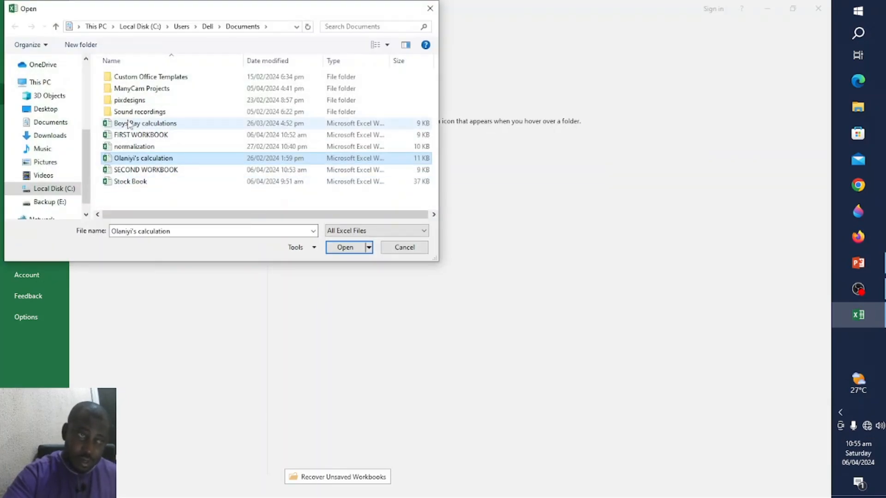
pyautogui.click(141, 170)
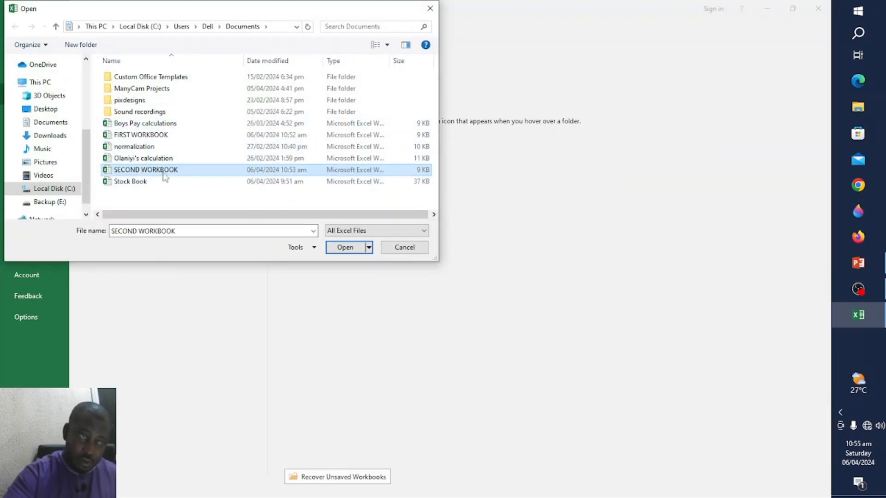
pyautogui.click(343, 247)
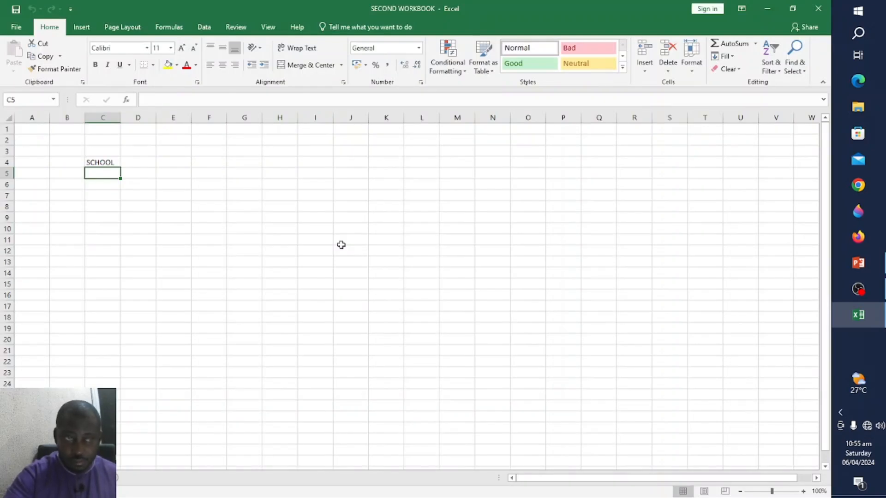
# Close SECOND WORKBOOK and relaunch Excel from the desktop
pyautogui.click(817, 9)
pyautogui.doubleClick(61, 450)
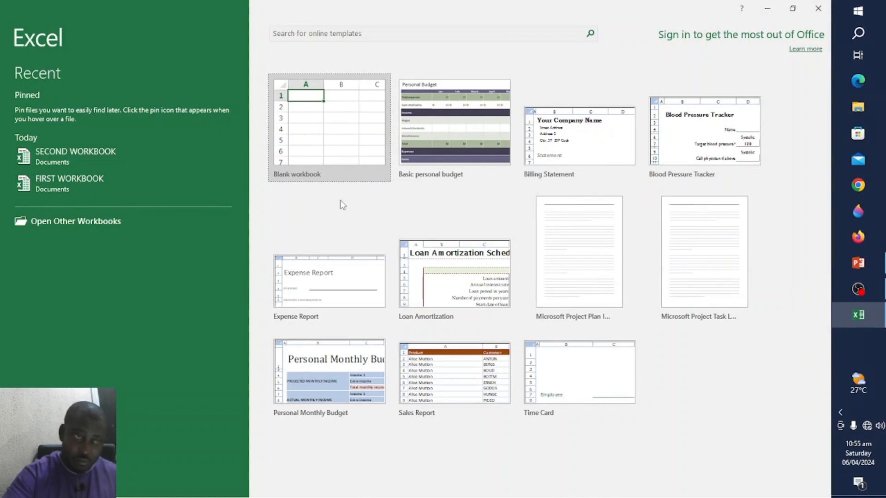
# Create a blank workbook, and from it browse to the Documents folder to open FIRST WORKBOOK
pyautogui.click(302, 144)
pyautogui.click(302, 145)
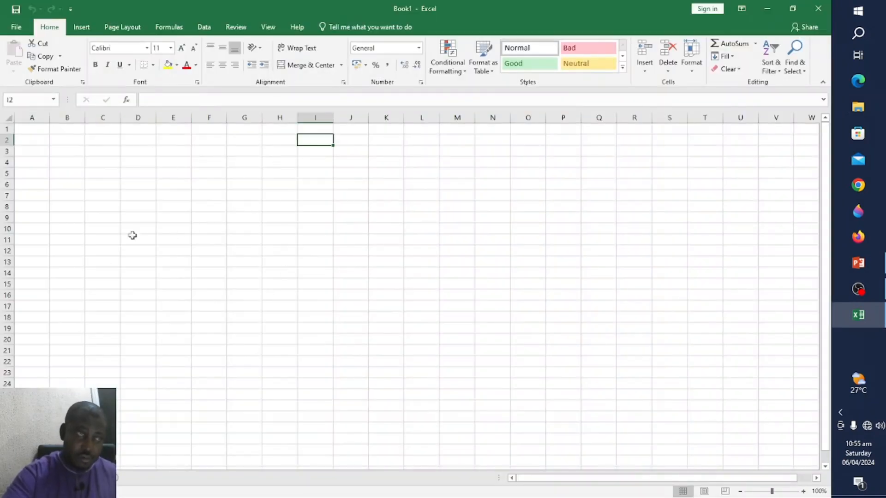
pyautogui.click(17, 27)
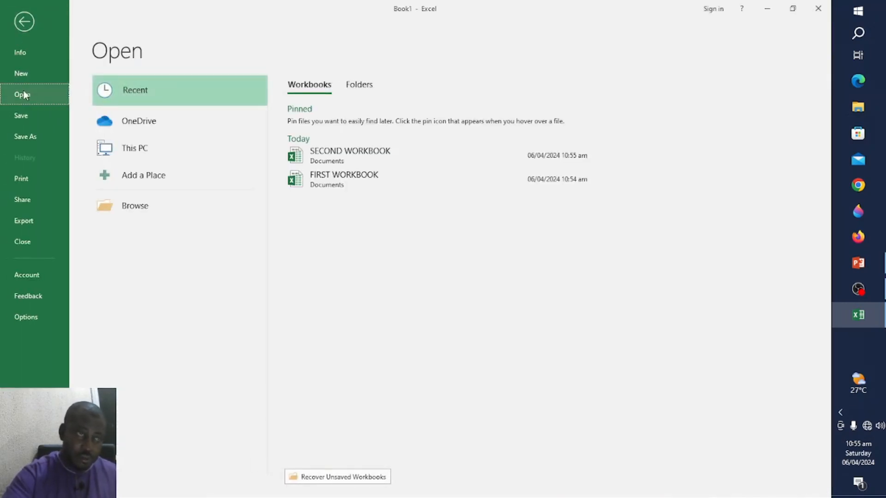
pyautogui.click(137, 203)
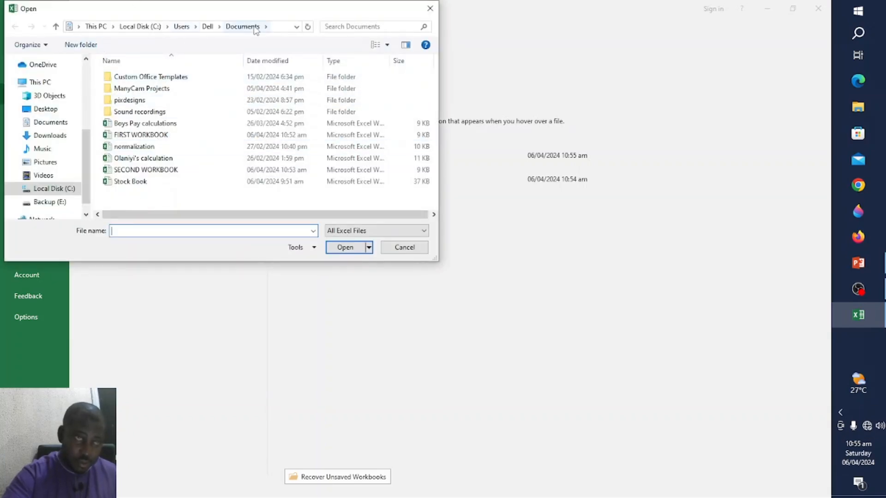
pyautogui.click(45, 134)
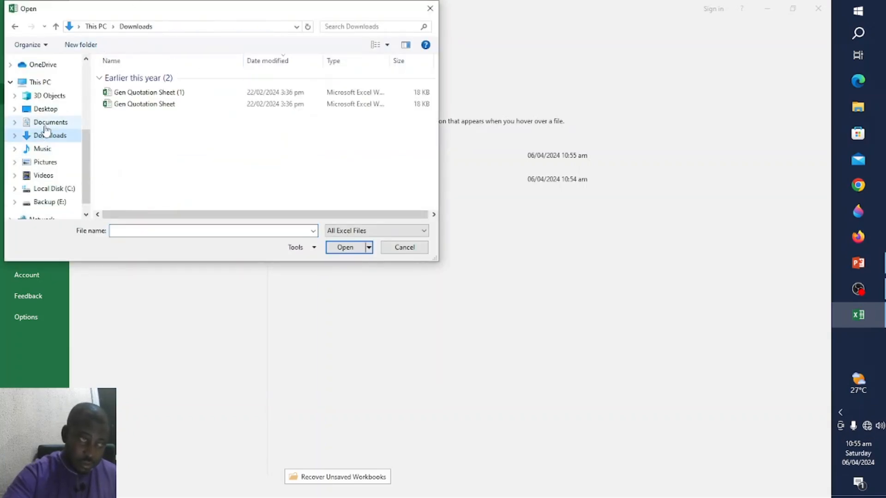
pyautogui.click(45, 125)
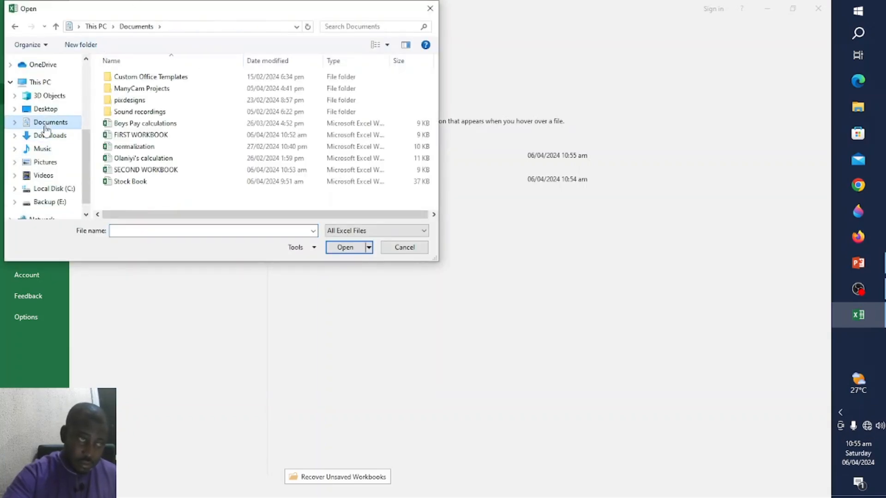
pyautogui.click(144, 138)
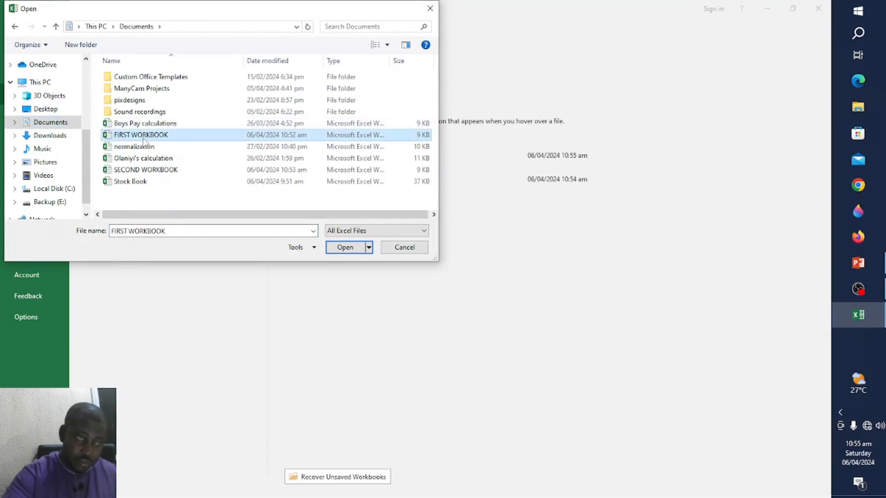
pyautogui.click(353, 249)
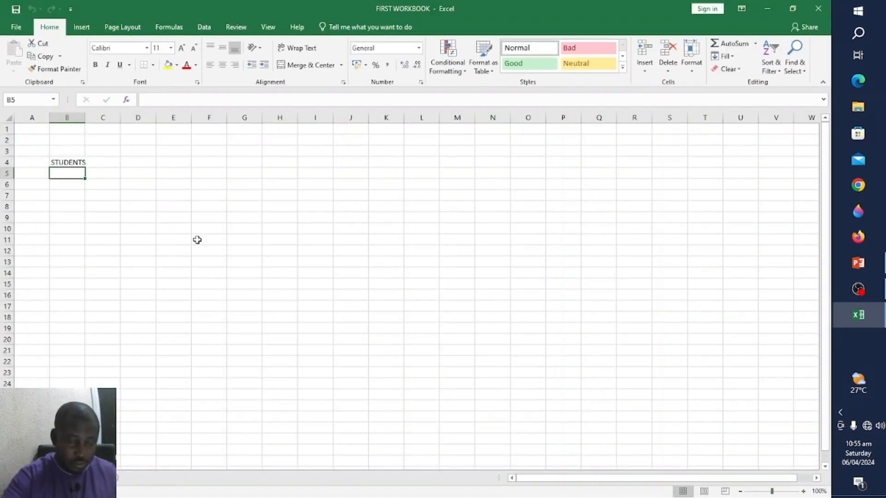
pyautogui.rightClick(330, 109)
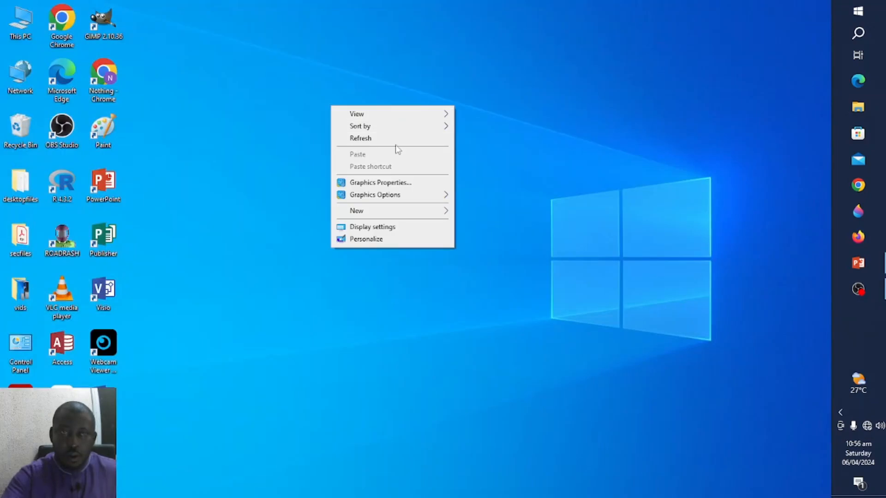
pyautogui.click(396, 140)
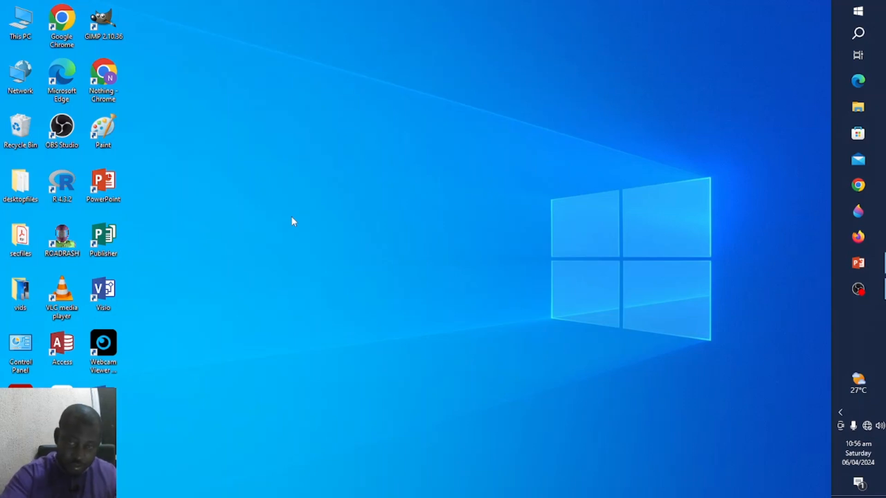
pyautogui.rightClick(293, 269)
pyautogui.click(339, 304)
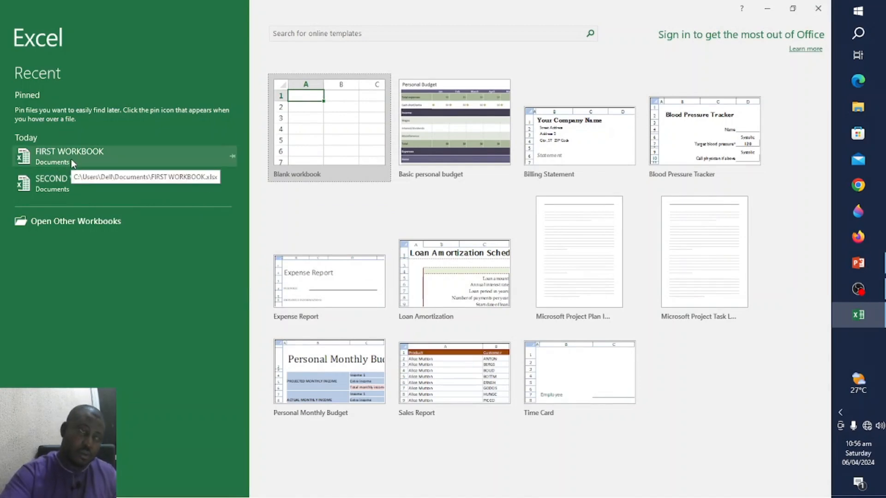
# Reopen FIRST WORKBOOK from the recent workbooks to continue working on it
pyautogui.click(68, 157)
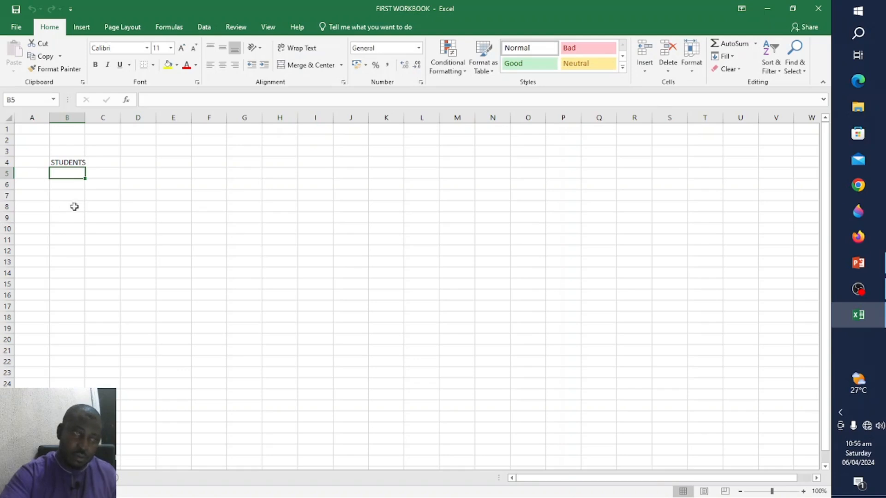
pyautogui.click(73, 206)
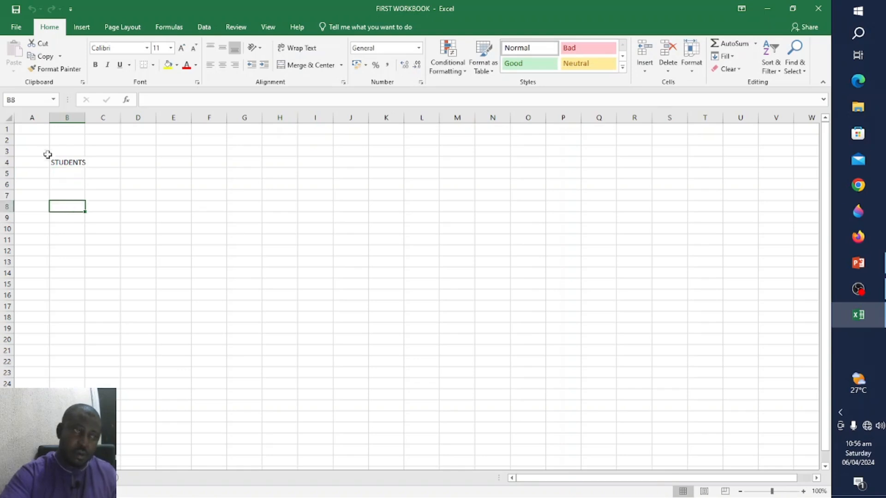
pyautogui.click(67, 173)
# Add the headings LOCATION in cell C4 and AGE in cell D4, beside STUDENTS
pyautogui.click(102, 159)
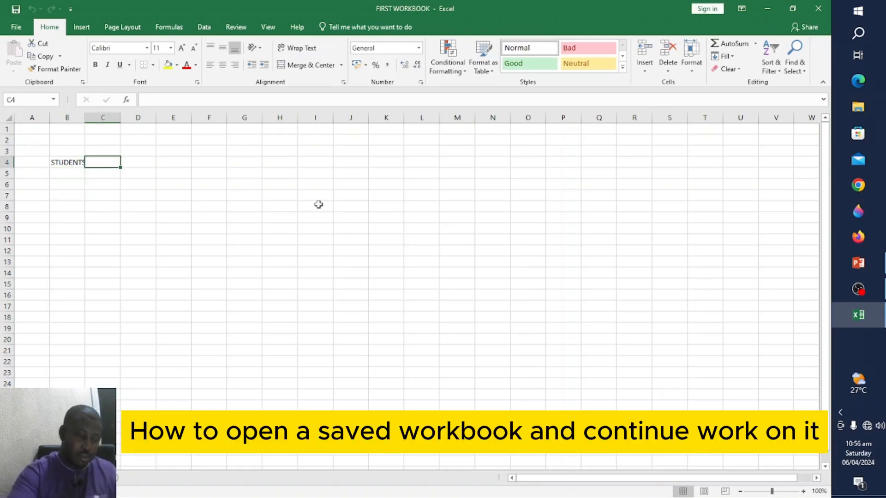
pyautogui.write('LOCATION')
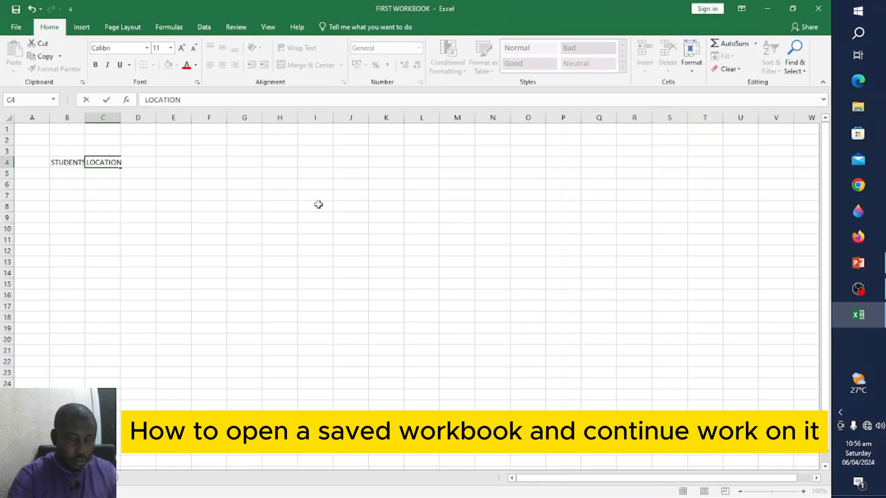
pyautogui.press('Tab')
pyautogui.write('AG')
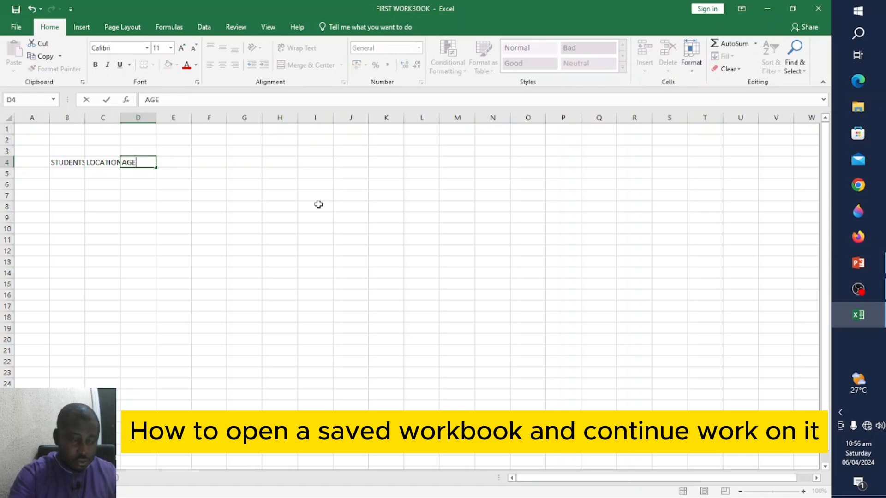
pyautogui.press('Tab')
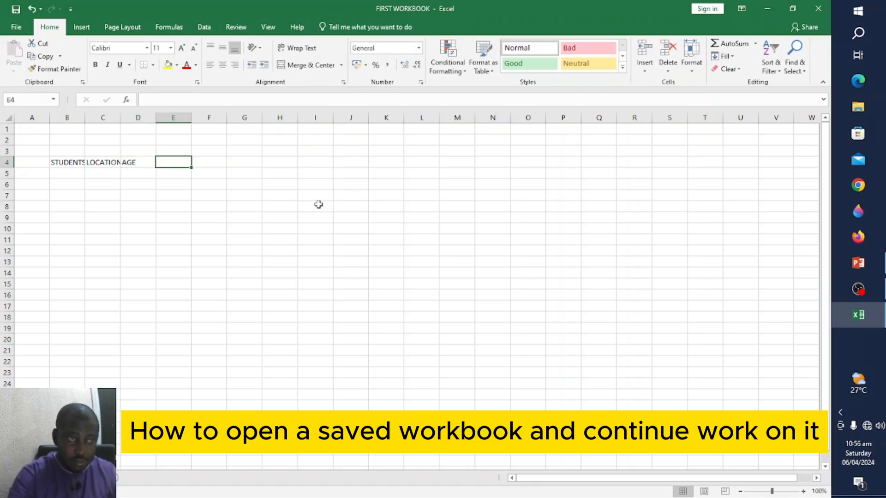
# Replace the heading in cell D4 with EXPERIENCE
pyautogui.write('E')
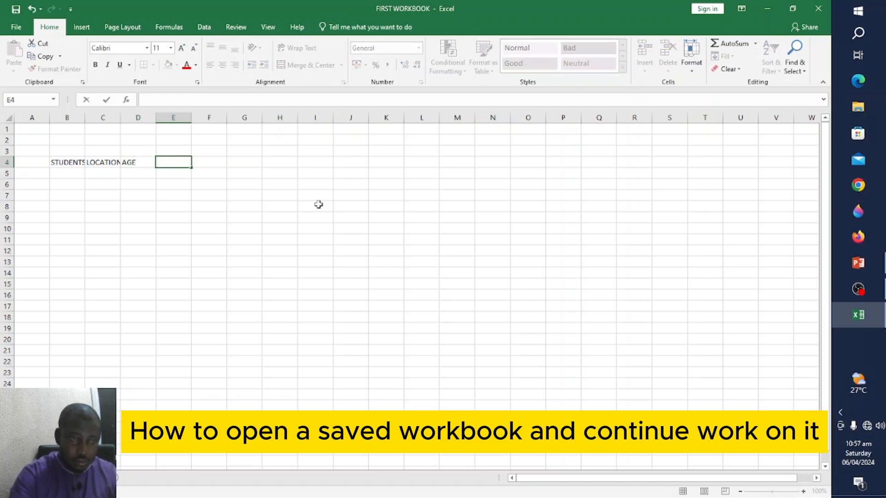
pyautogui.press('Left')
pyautogui.write('EXPERI')
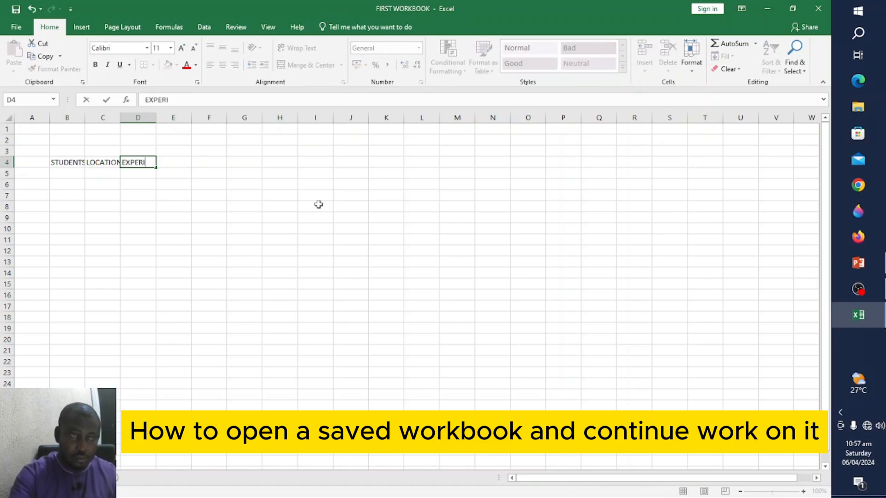
pyautogui.write('ENCE')
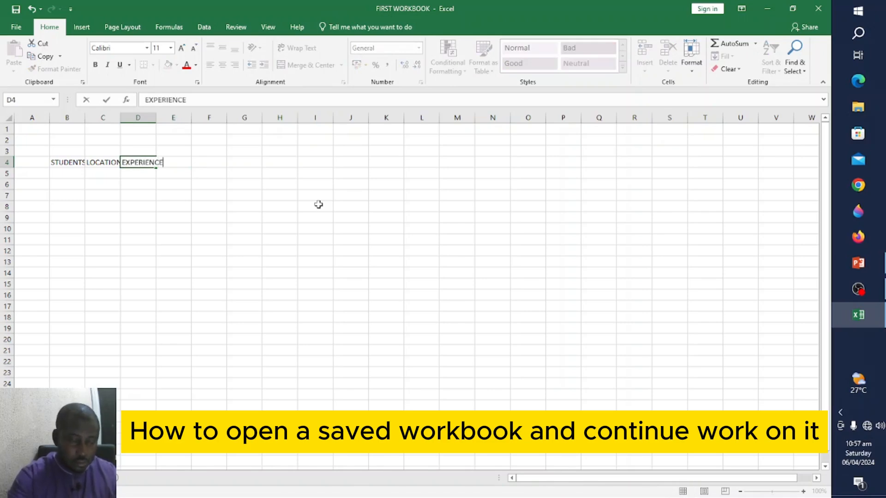
pyautogui.press('Right')
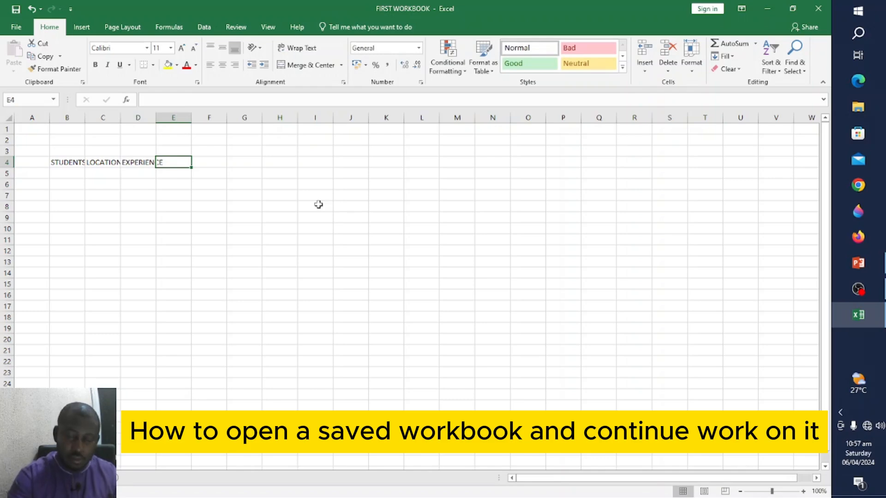
pyautogui.press('Return')
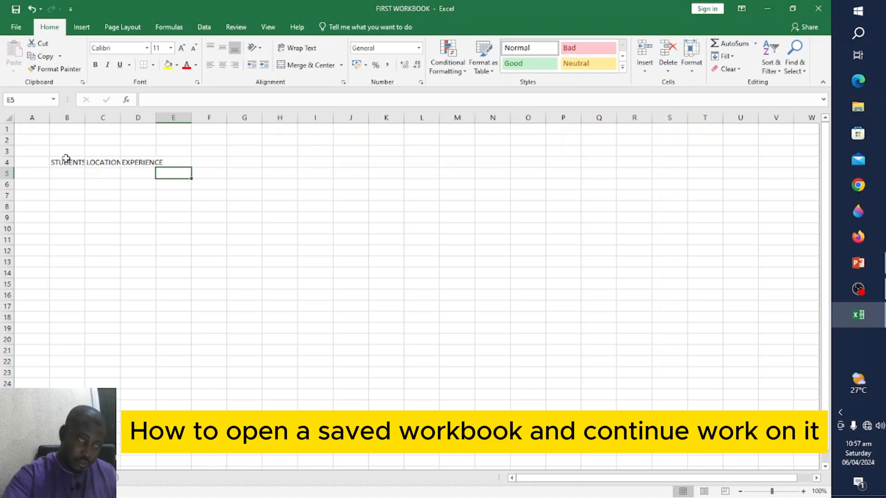
# Save the changes to FIRST WORKBOOK and close it
pyautogui.click(76, 270)
pyautogui.click(90, 225)
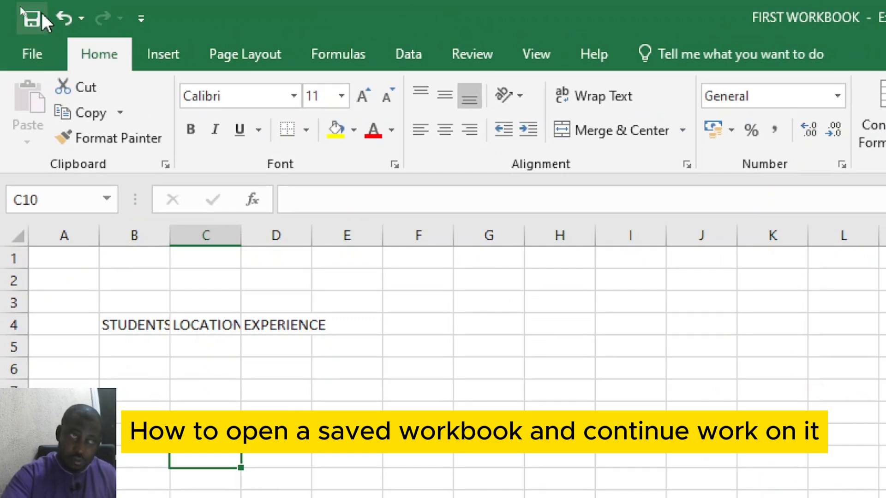
pyautogui.click(32, 20)
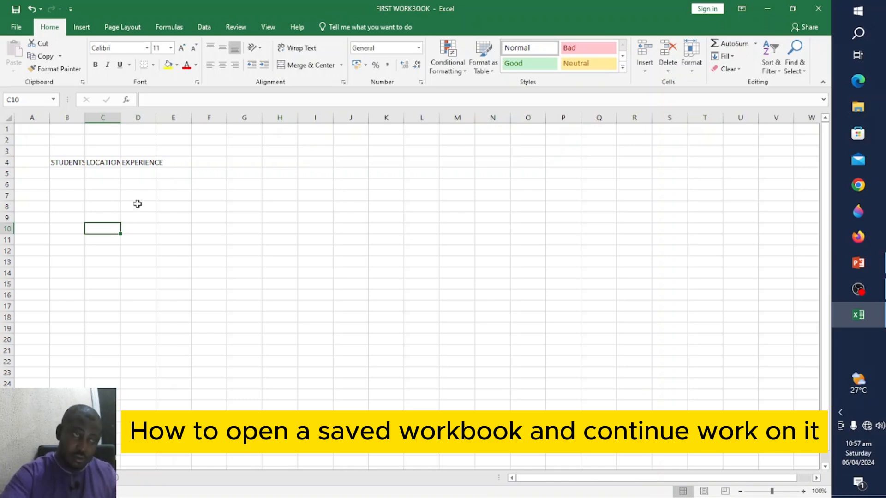
pyautogui.click(825, 8)
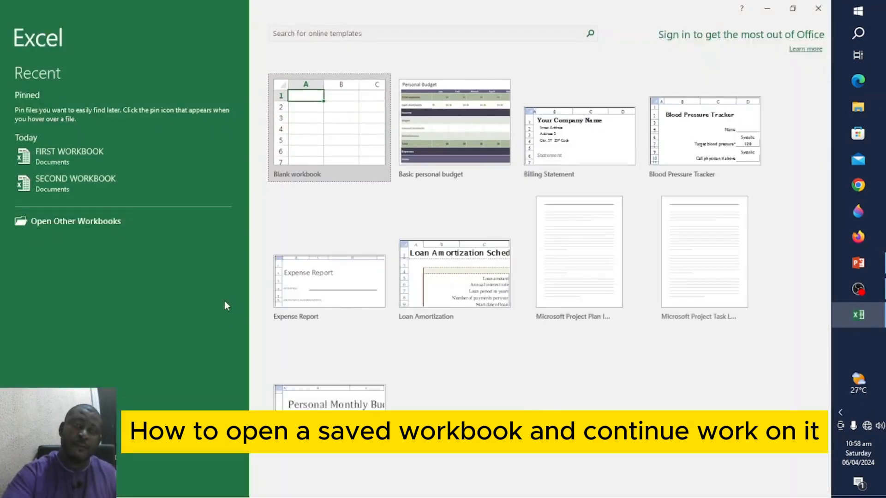
# Reopen FIRST WORKBOOK from the recent workbooks and check the saved headings in cells B4 to D4
pyautogui.click(50, 161)
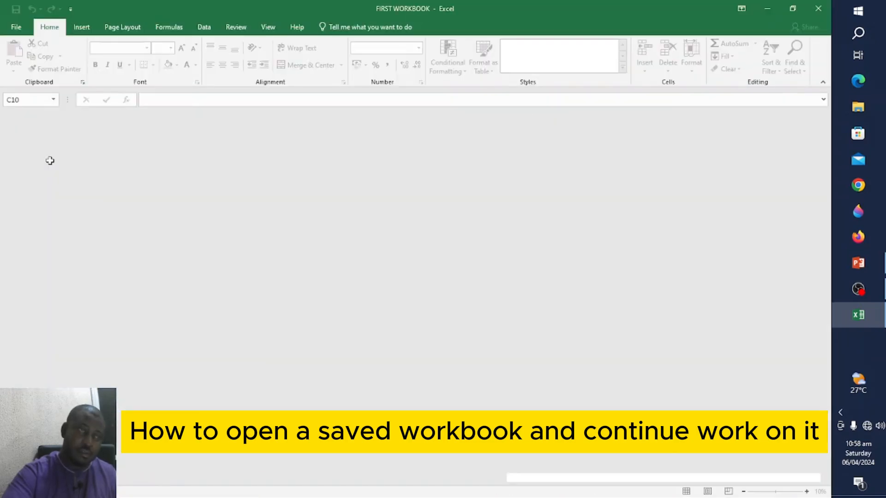
pyautogui.click(77, 161)
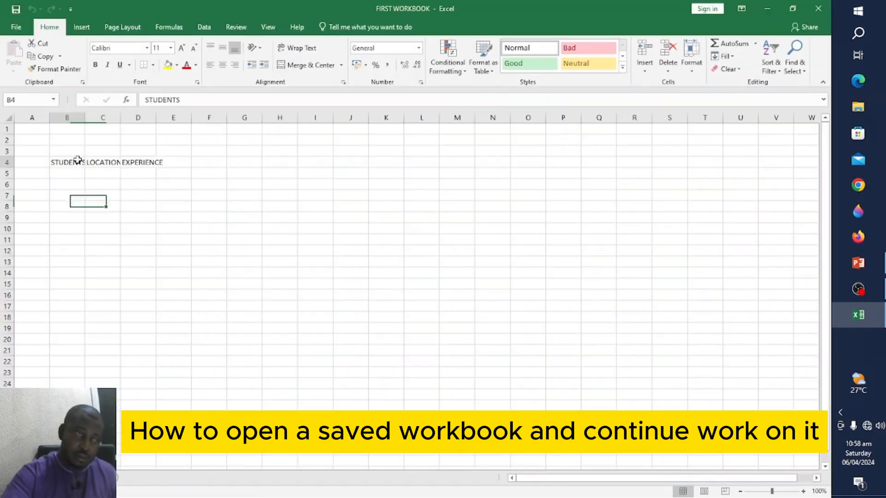
pyautogui.click(103, 162)
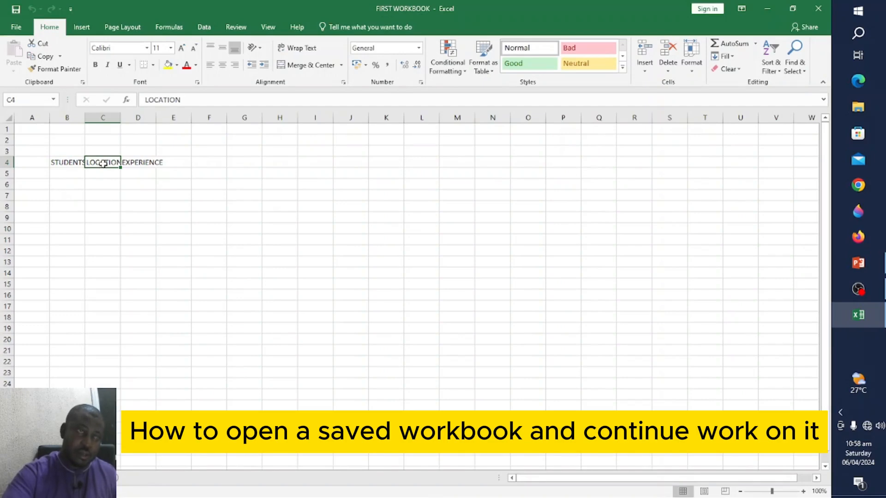
pyautogui.click(140, 162)
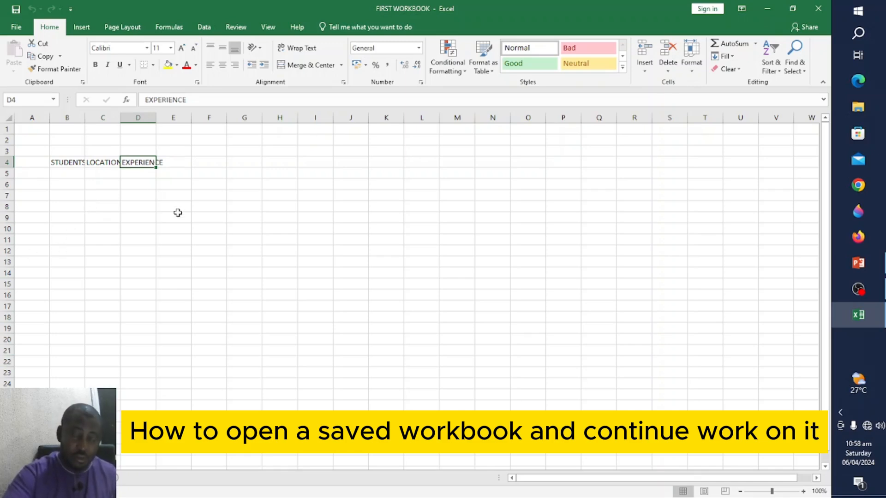
# Enter three students' first names in cells B5 to B7 under the STUDENTS heading
pyautogui.click(69, 173)
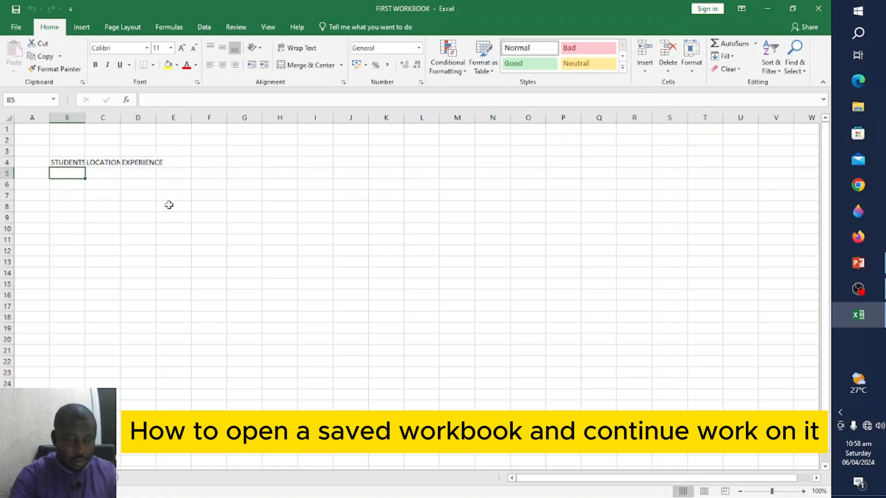
pyautogui.write('ADE')
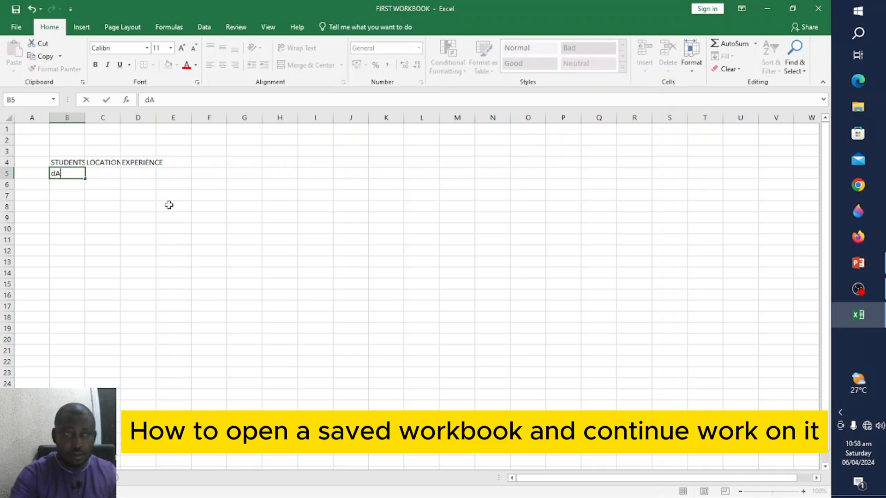
pyautogui.press('BackSpace')
pyautogui.press('BackSpace')
pyautogui.press('BackSpace')
pyautogui.write('DAVID')
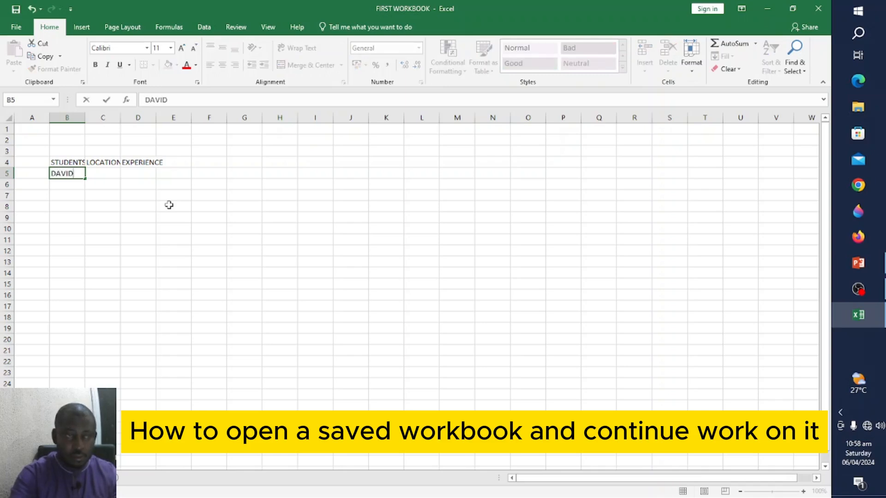
pyautogui.press('Return')
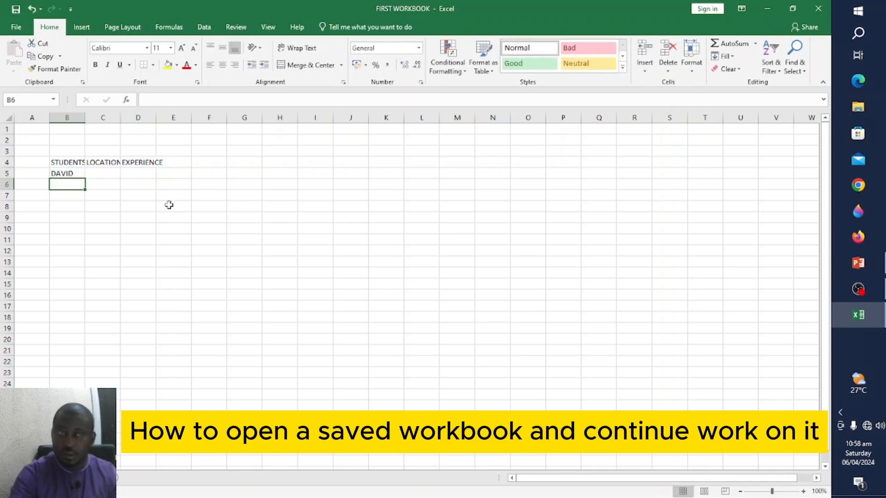
pyautogui.write('FEDIN')
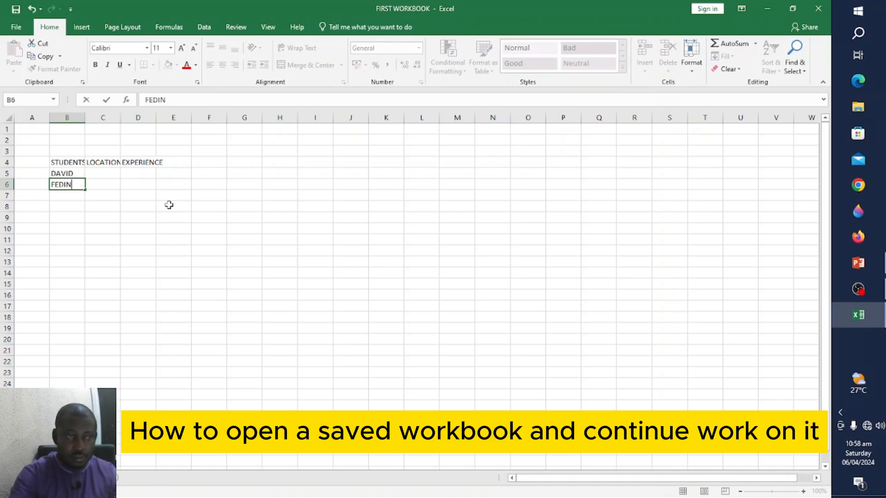
pyautogui.write('AND')
pyautogui.press('Return')
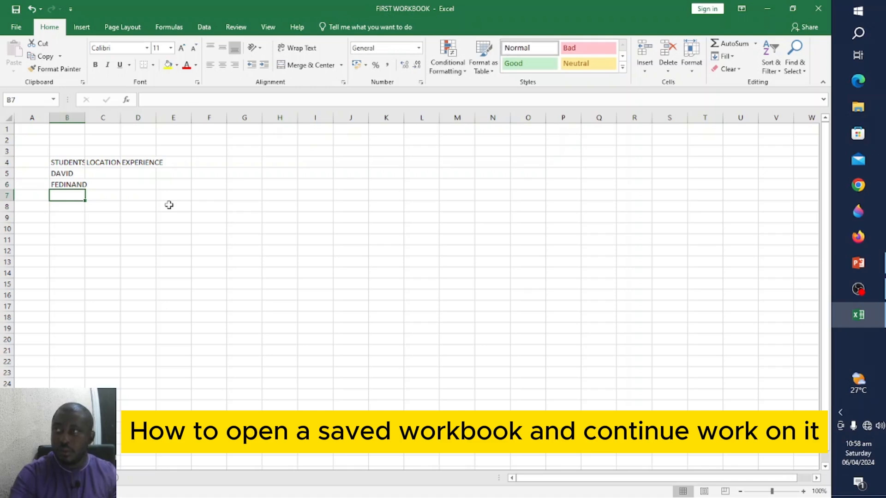
pyautogui.write('MARIA')
pyautogui.press('Return')
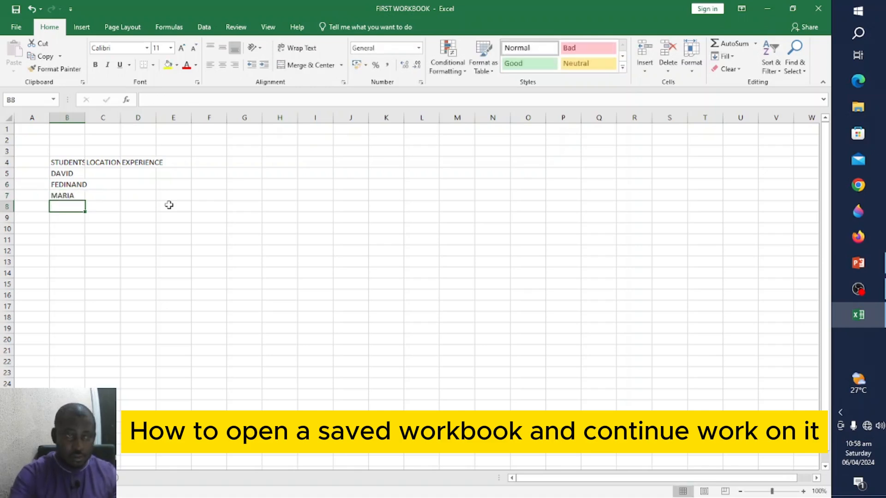
# Enter a fourth student's first name in cell B8 and close FIRST WORKBOOK with the changes saved
pyautogui.write('JOHN')
pyautogui.press('Return')
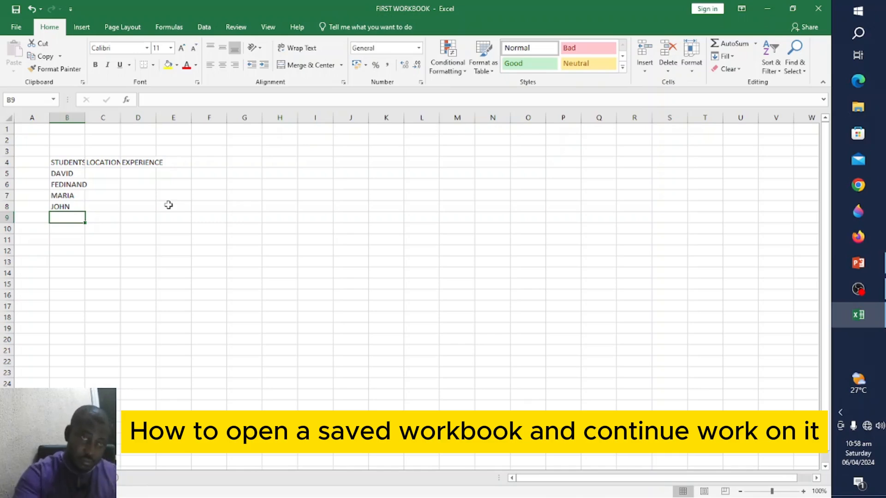
pyautogui.click(817, 10)
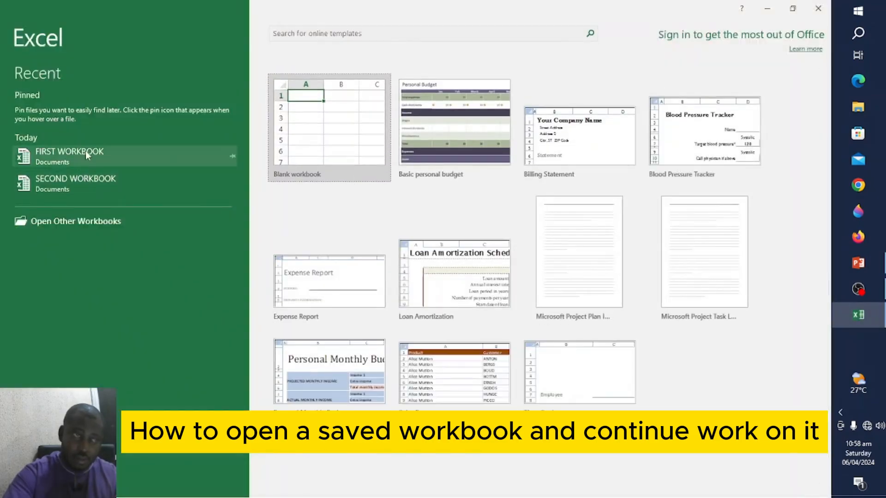
# Reopen FIRST WORKBOOK from the recent workbooks to check the saved student list in cells B5 to B8, and close it
pyautogui.click(85, 150)
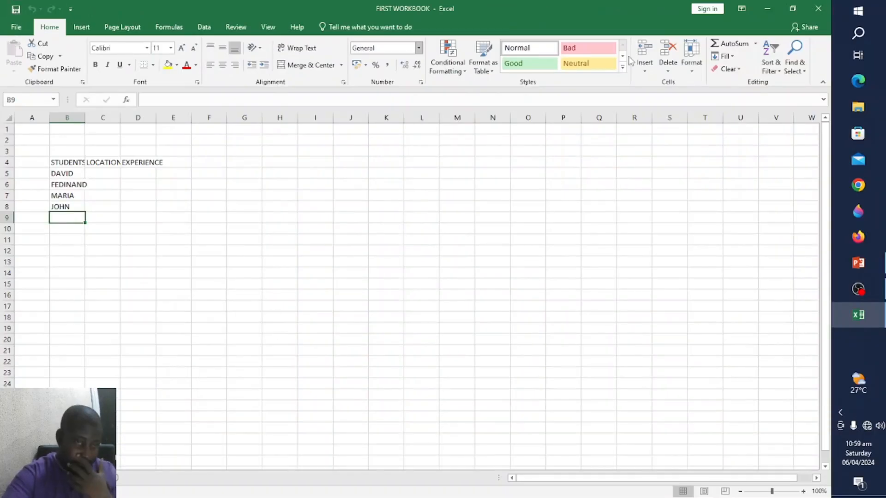
pyautogui.click(825, 15)
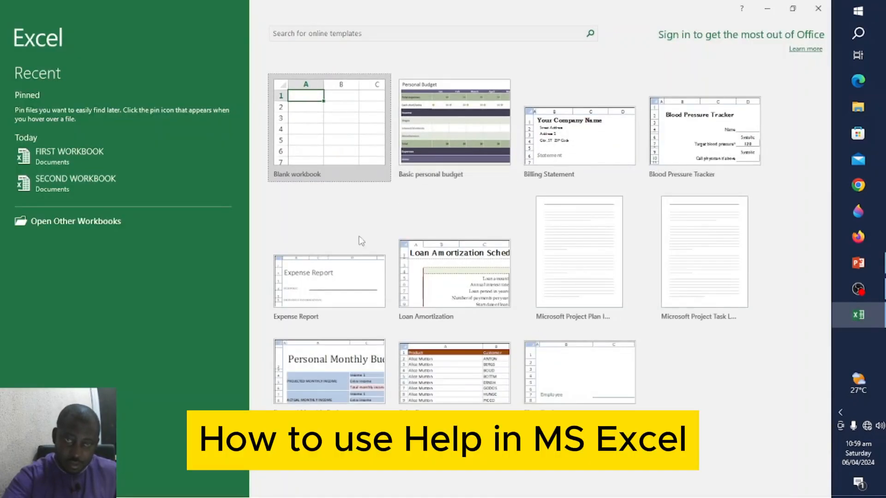
# Create a blank workbook and search the Tell Me help for "how to save workbook"
pyautogui.click(313, 148)
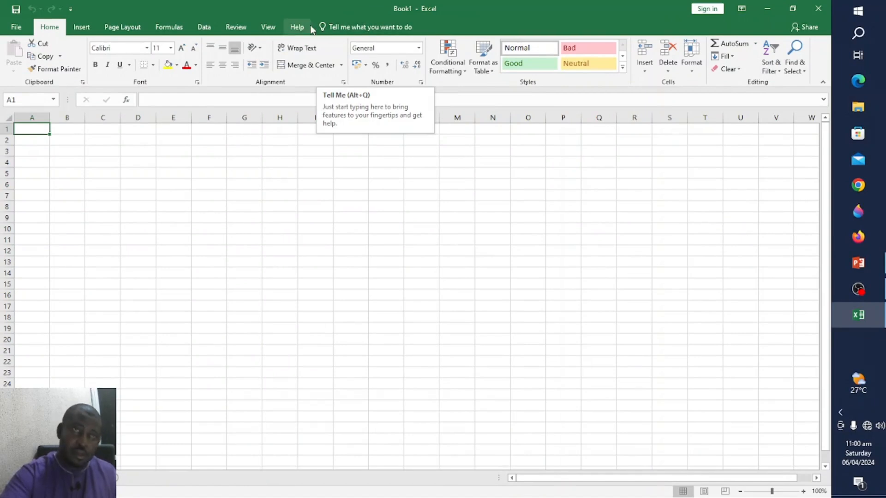
pyautogui.click(295, 28)
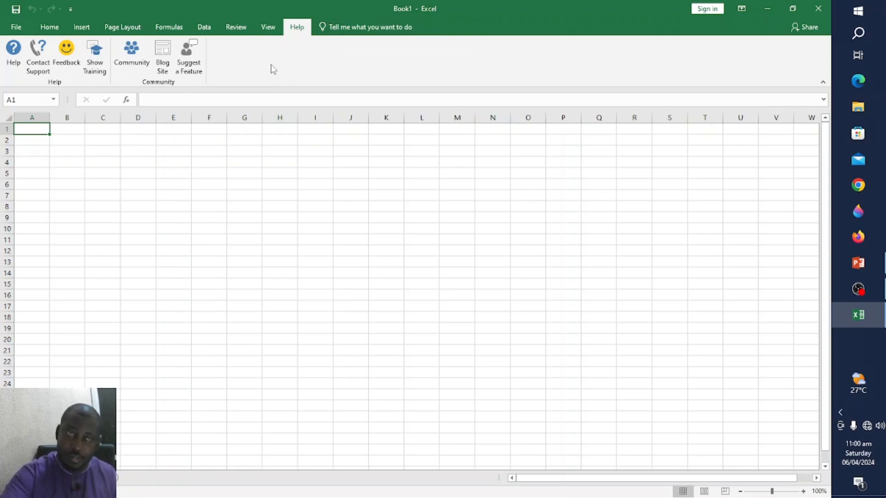
pyautogui.click(330, 26)
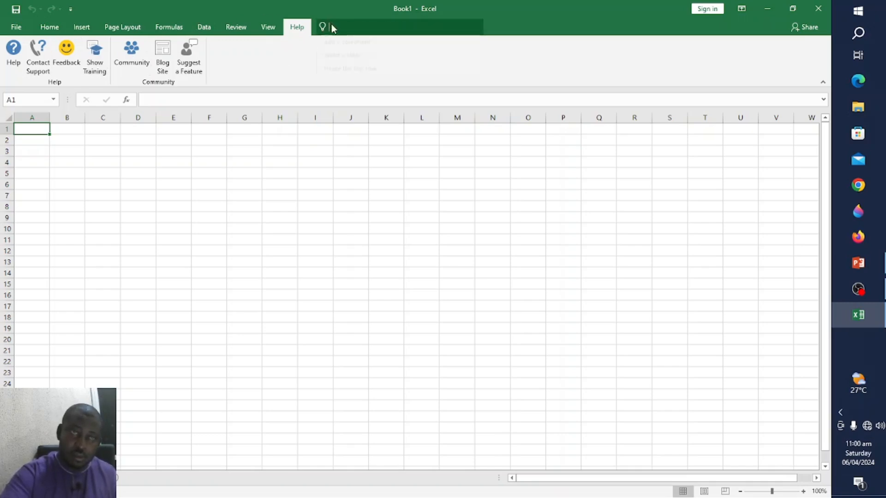
pyautogui.click(354, 31)
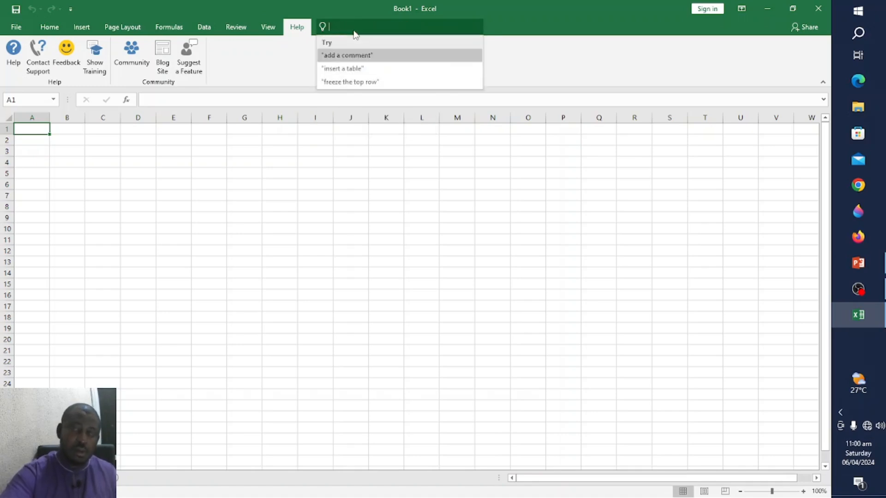
pyautogui.write('how ')
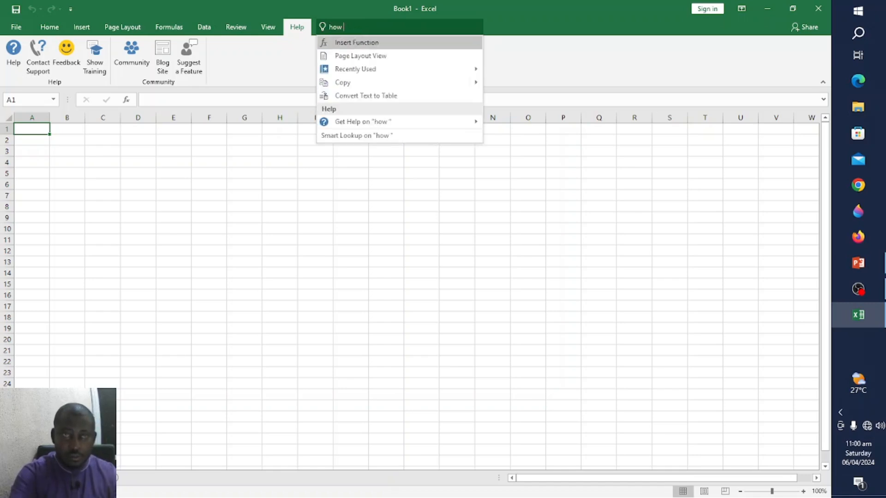
pyautogui.write('to save wor')
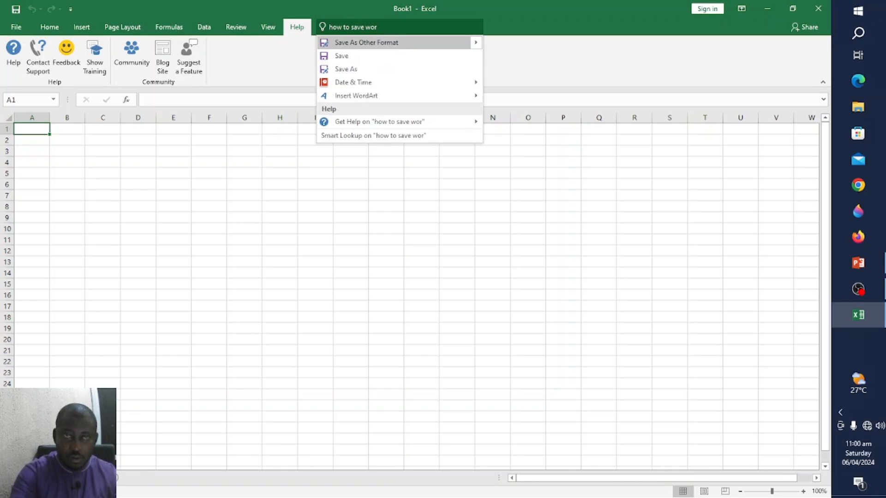
pyautogui.write('kbook')
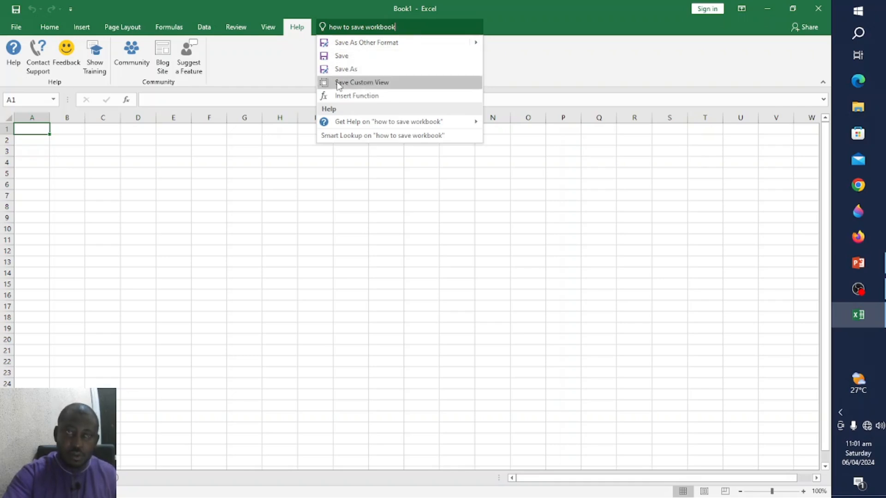
# Bring up the Save As dialog from the help suggestions and dismiss it without saving
pyautogui.moveTo(355, 121)
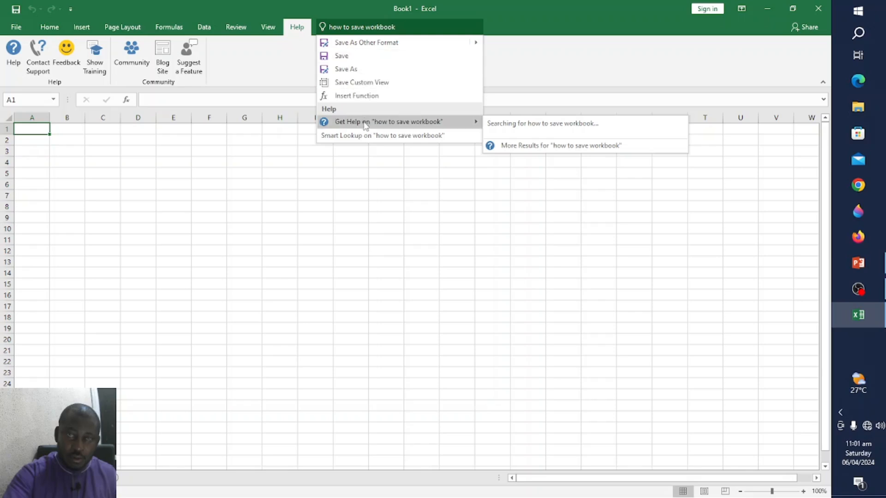
pyautogui.click(356, 70)
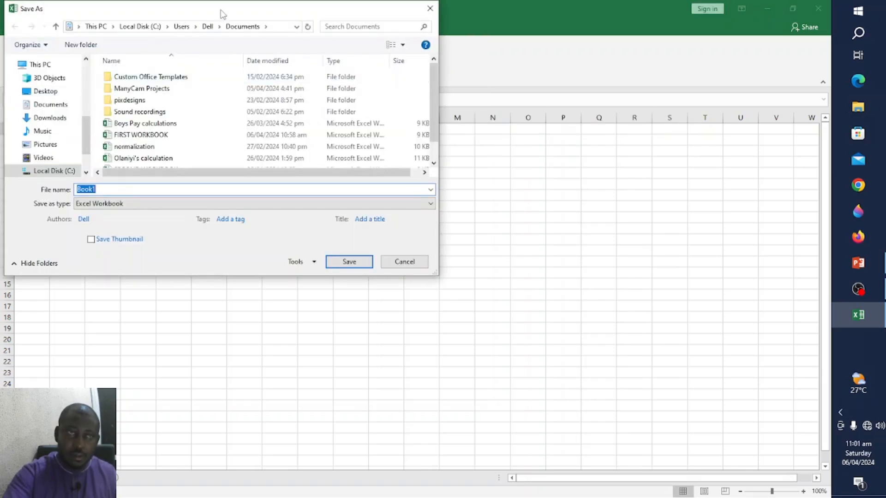
pyautogui.moveTo(222, 13); pyautogui.dragTo(500, 143)
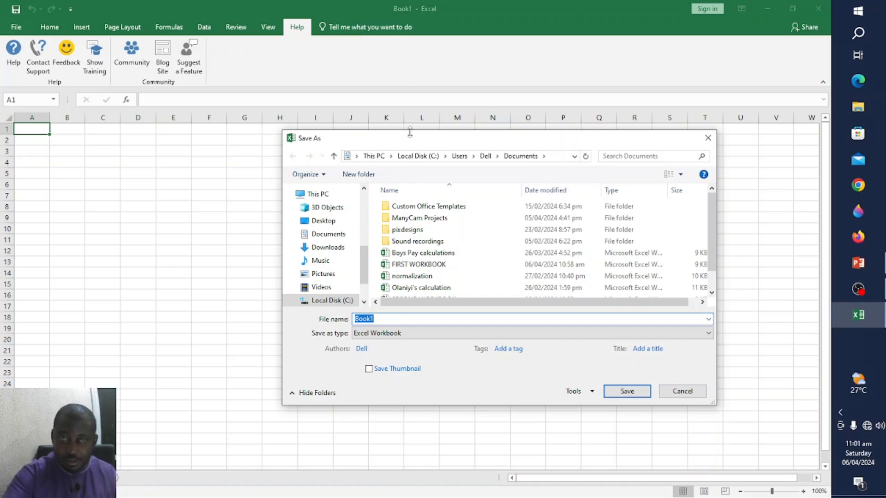
pyautogui.moveTo(438, 141); pyautogui.dragTo(371, 152)
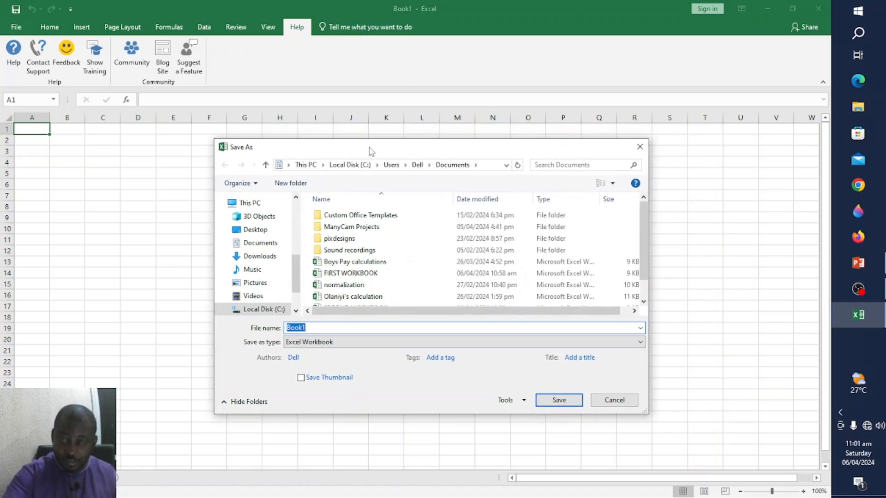
pyautogui.click(599, 398)
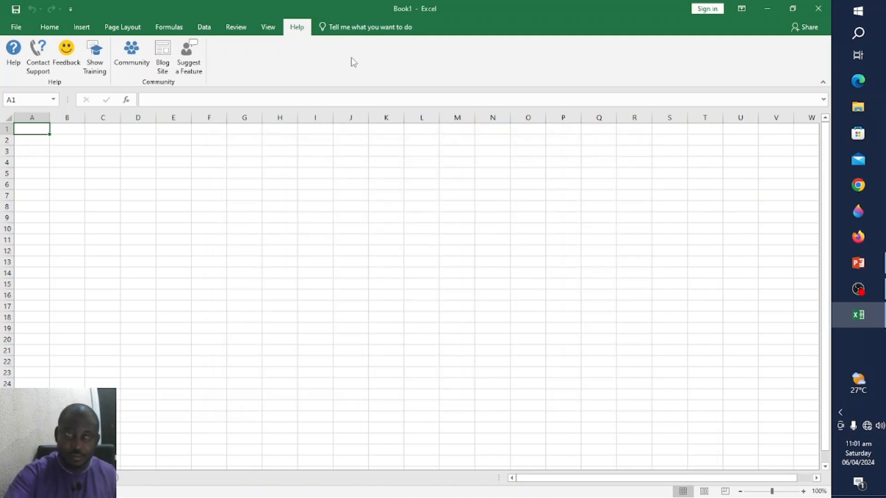
# Search the Tell Me help for "how to open a file" and use its Open suggestion to open the recent FIRST WORKBOOK
pyautogui.click(357, 26)
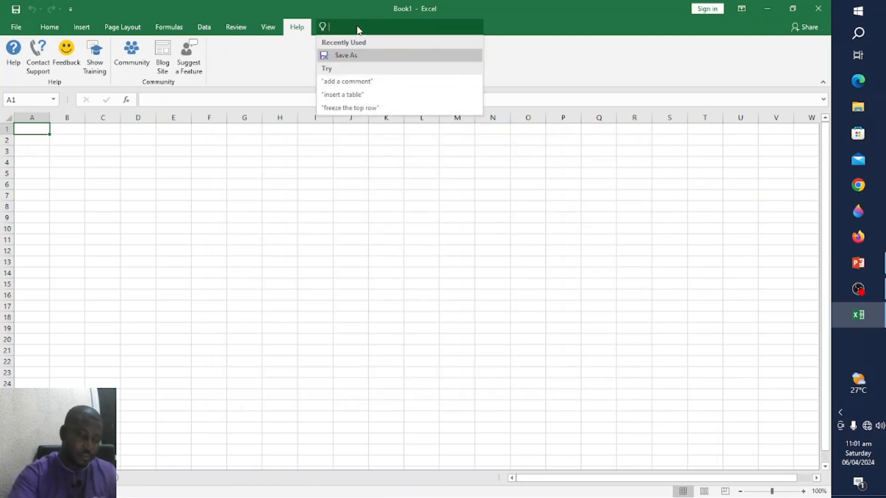
pyautogui.write('how to open')
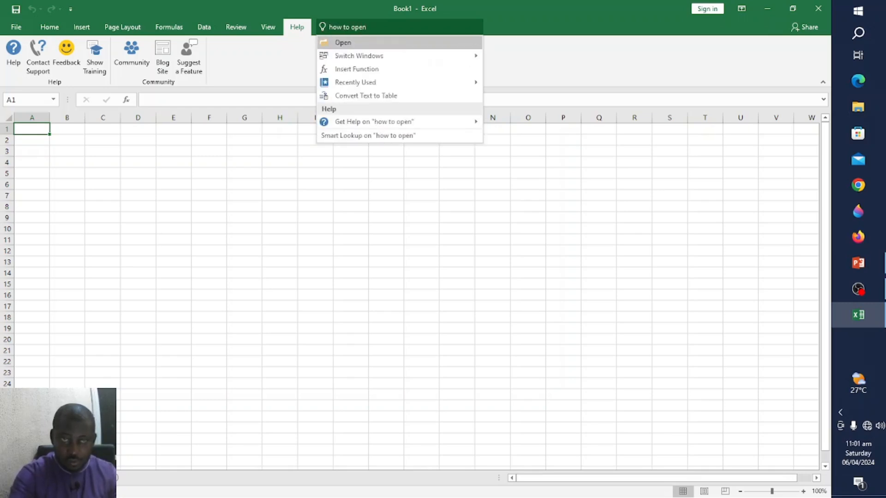
pyautogui.write(' a file')
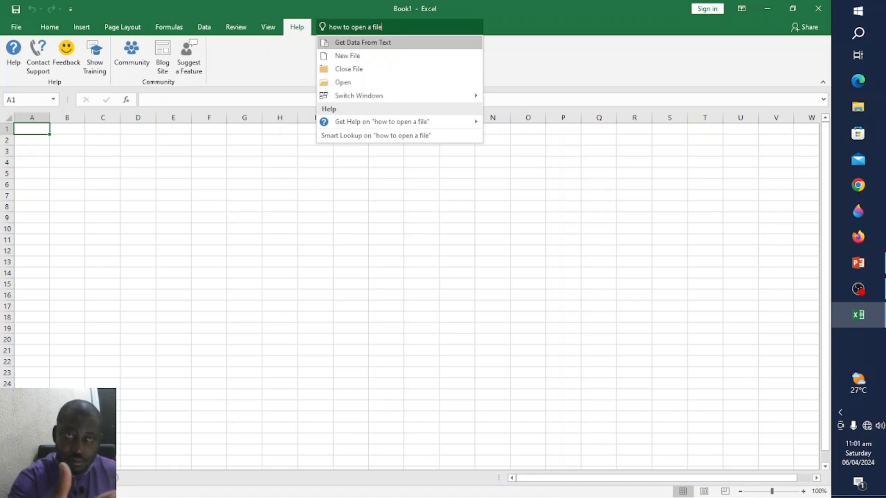
pyautogui.click(344, 84)
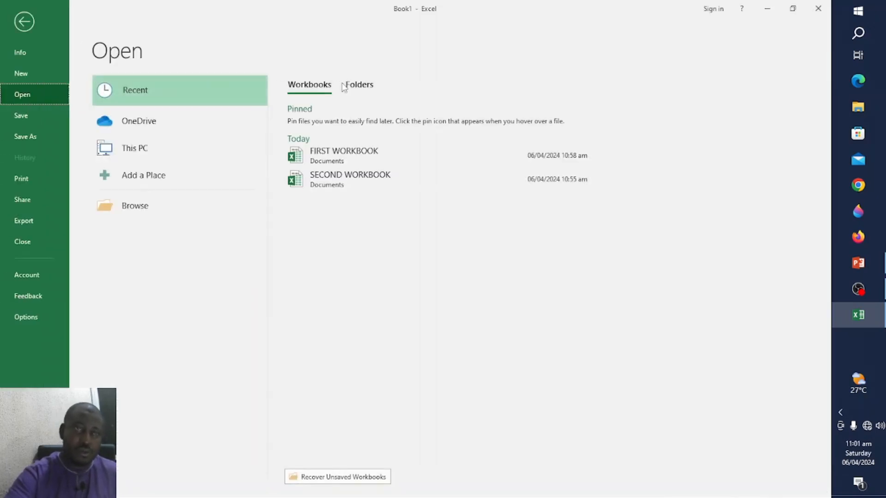
pyautogui.click(343, 155)
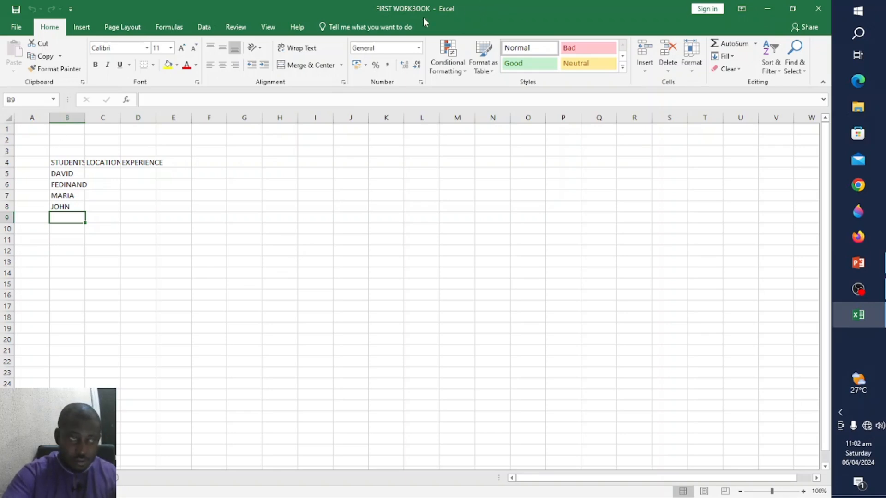
# Close FIRST WORKBOOK and reopen it from the recent workbooks by way of a new blank workbook
pyautogui.click(821, 7)
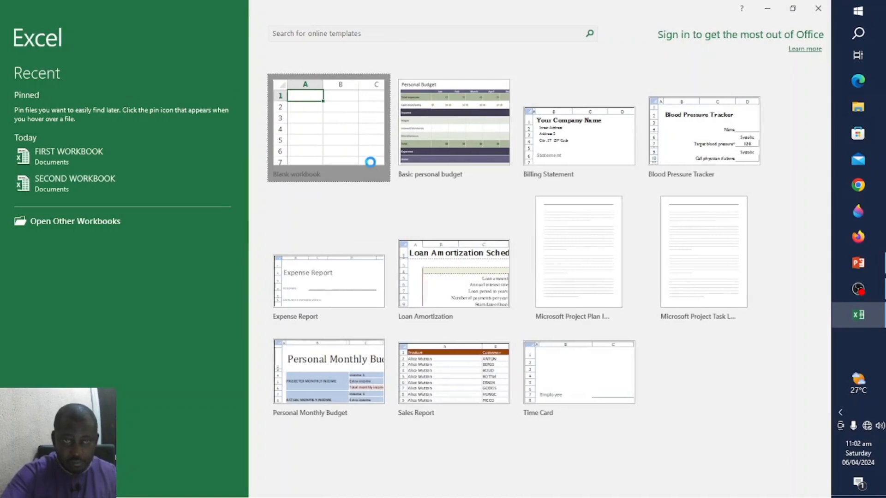
pyautogui.click(370, 162)
pyautogui.click(67, 162)
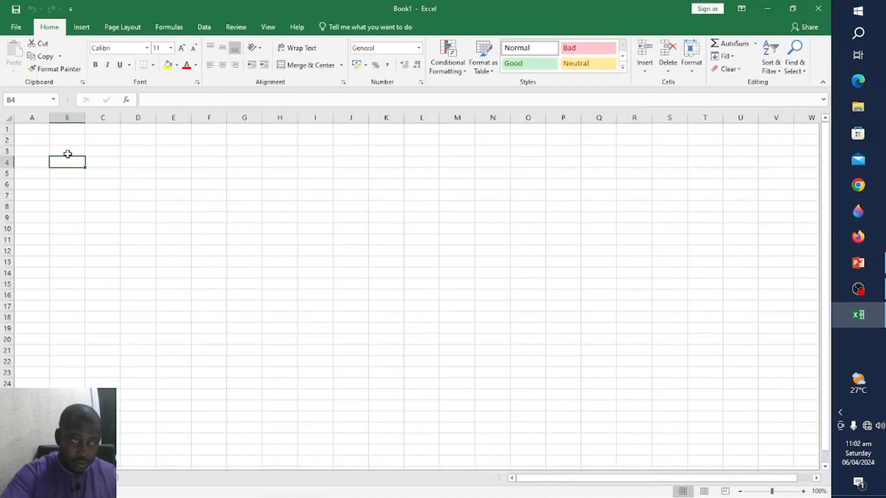
pyautogui.click(81, 173)
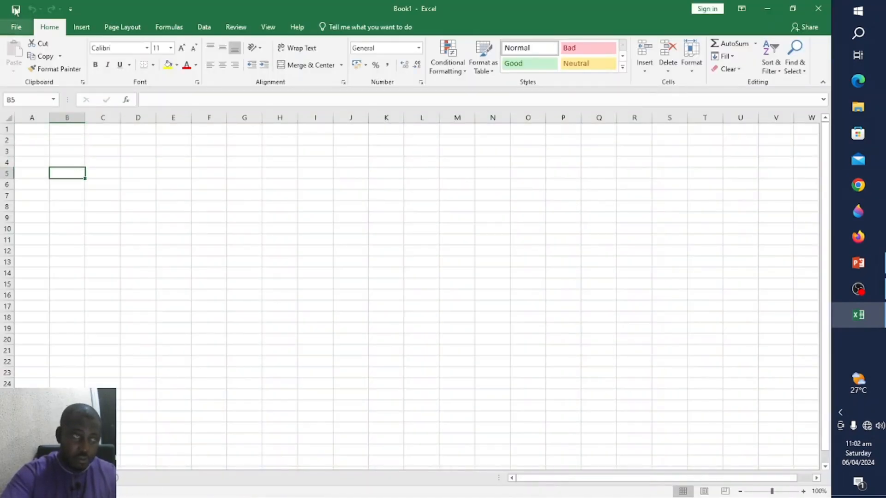
pyautogui.click(16, 27)
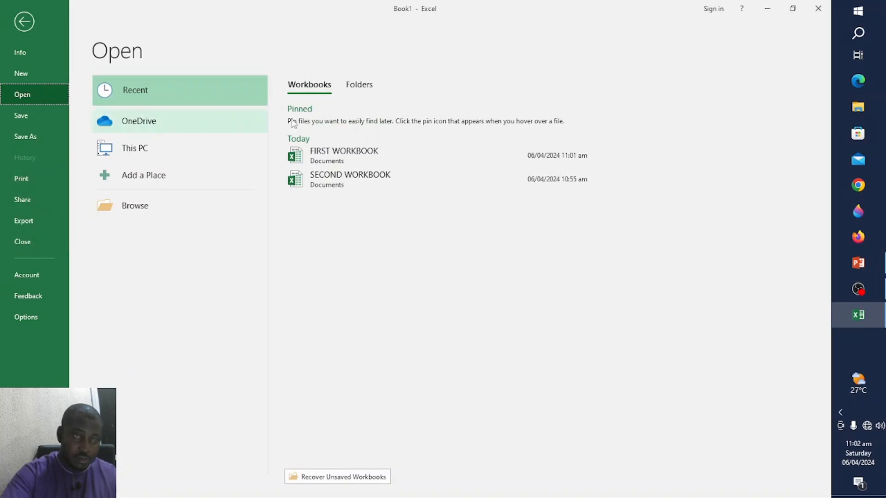
pyautogui.click(332, 150)
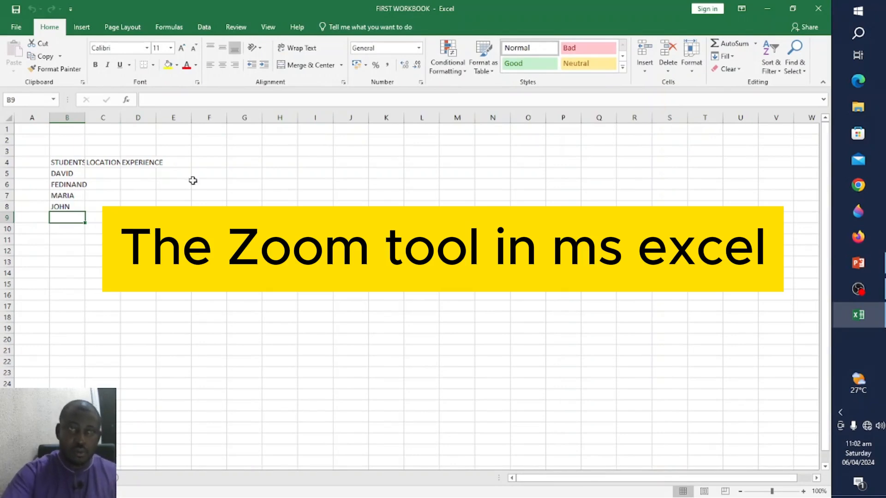
# Magnify the cell range A1 to N19 with Zoom to Selection
pyautogui.click(268, 28)
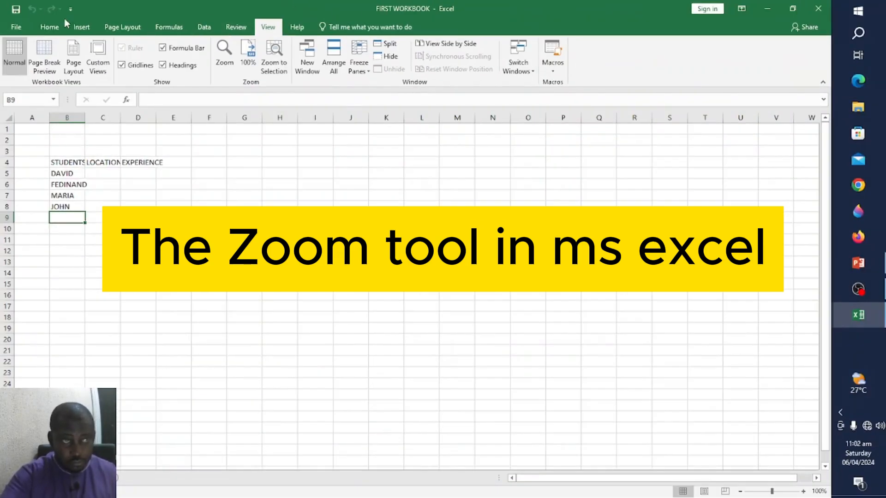
pyautogui.click(62, 25)
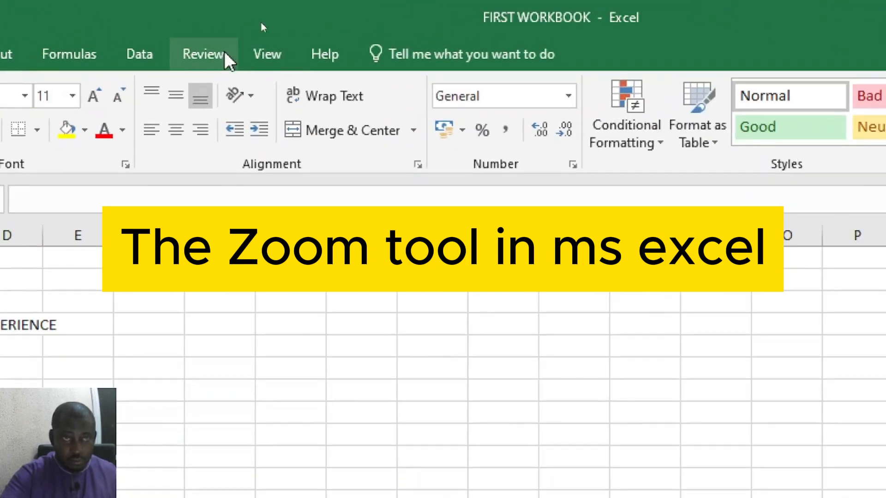
pyautogui.click(270, 29)
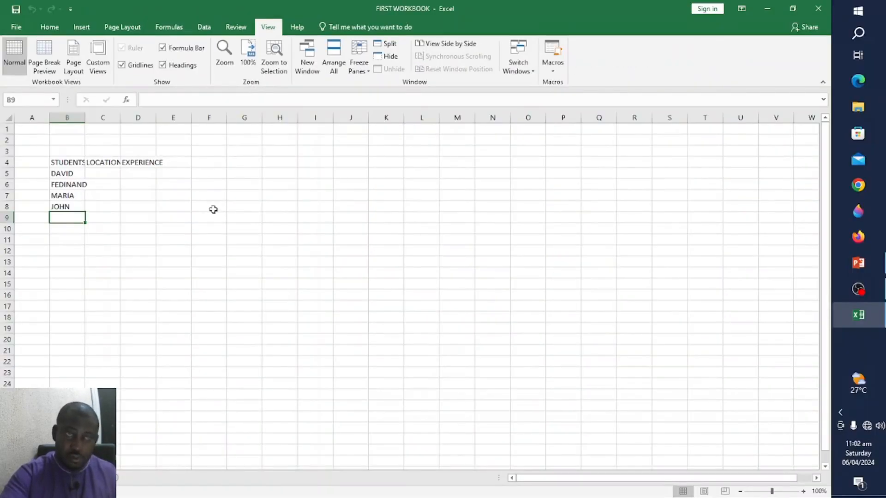
pyautogui.click(161, 479)
pyautogui.click(372, 312)
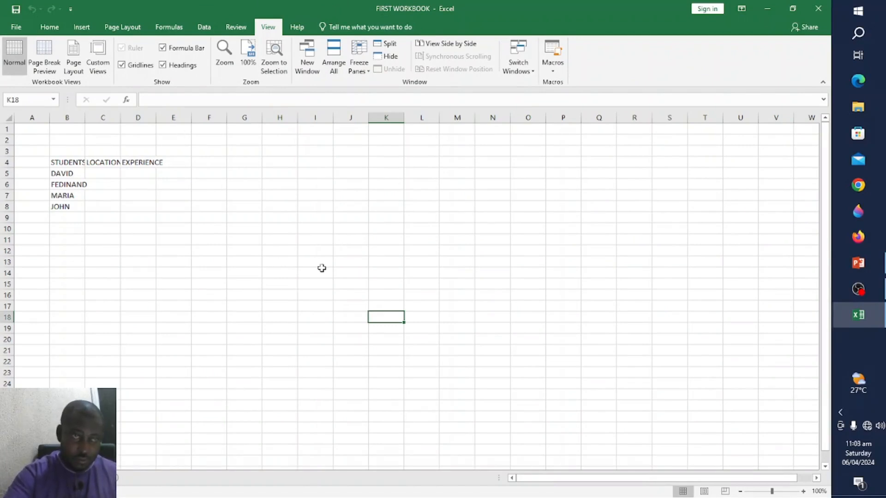
pyautogui.moveTo(24, 130); pyautogui.dragTo(502, 325)
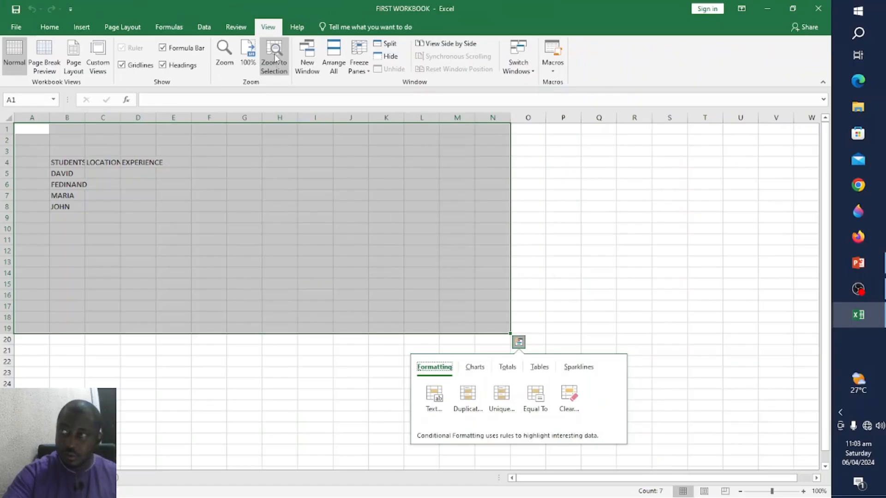
pyautogui.click(275, 58)
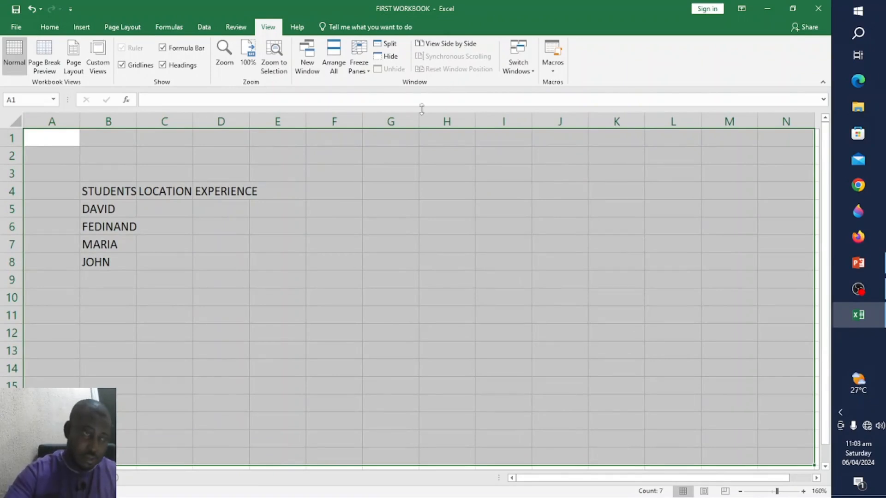
# Clear the range selection by selecting cell C5 and set the sheet zoom to 100%
pyautogui.click(141, 194)
pyautogui.click(119, 268)
pyautogui.click(161, 212)
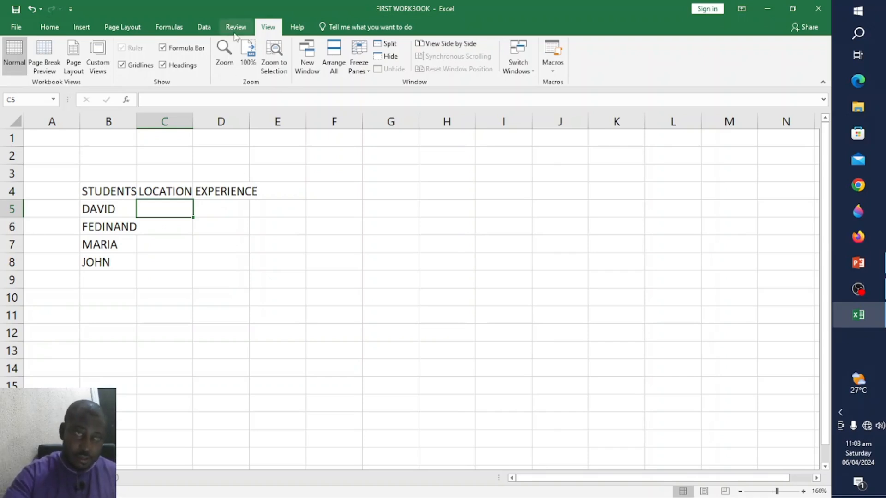
pyautogui.click(249, 63)
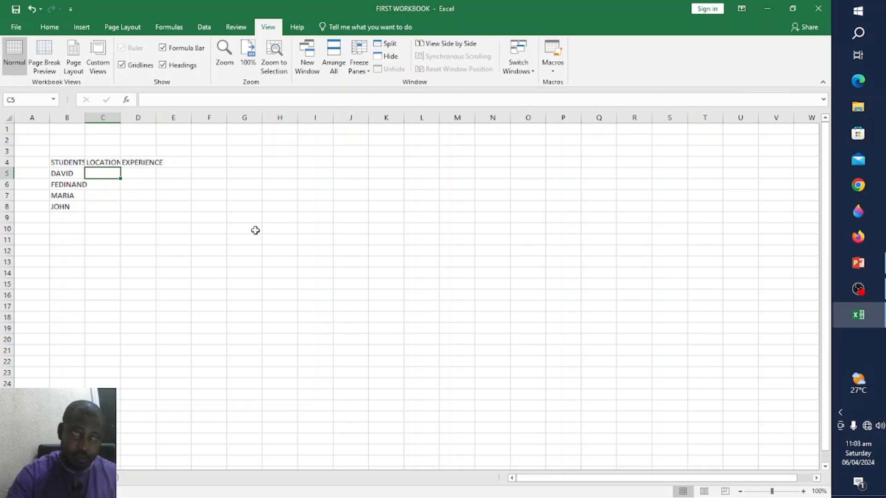
# Set the sheet magnification to 200% with the Zoom dialog
pyautogui.click(223, 57)
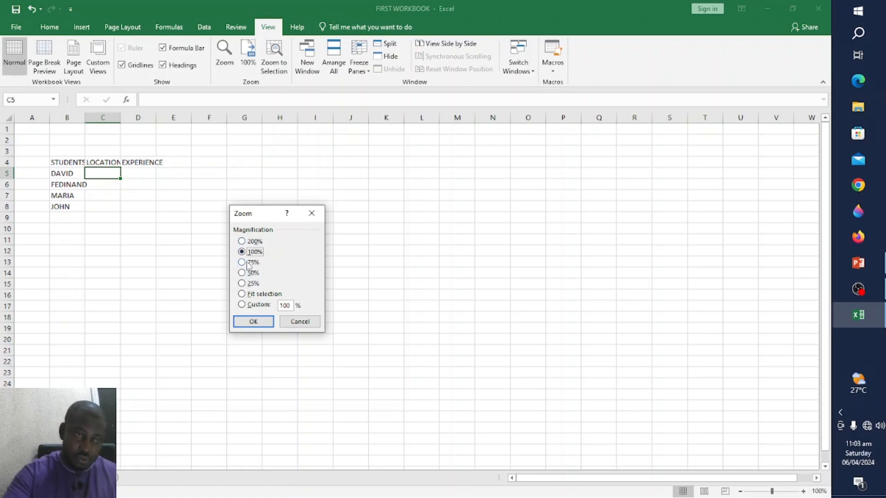
pyautogui.click(241, 241)
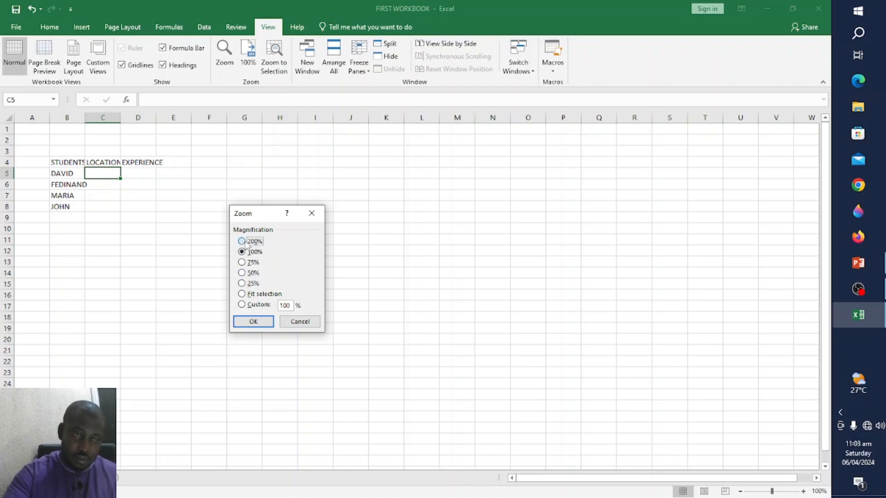
pyautogui.click(256, 322)
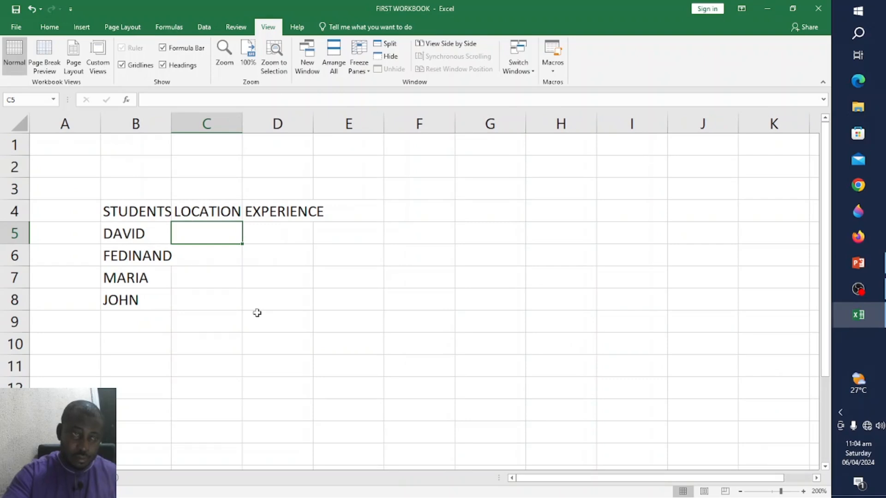
# Return the sheet to 100% zoom and reapply the 200% magnification preset
pyautogui.click(248, 65)
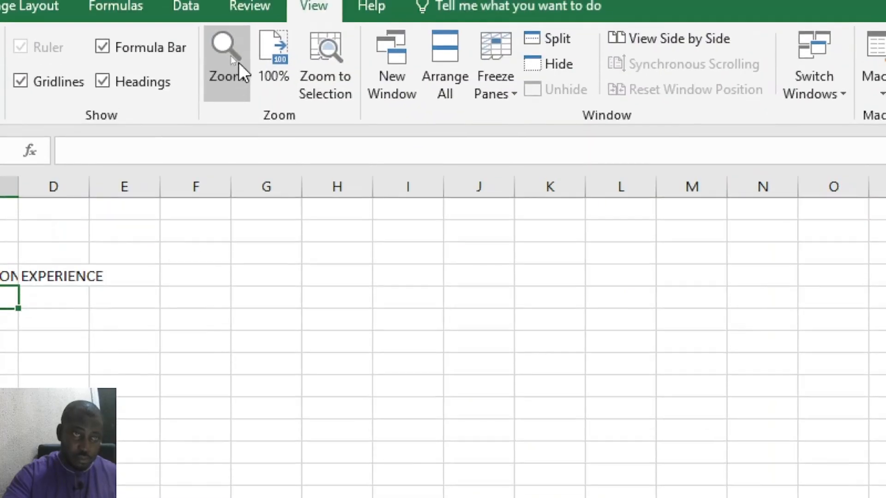
pyautogui.click(239, 65)
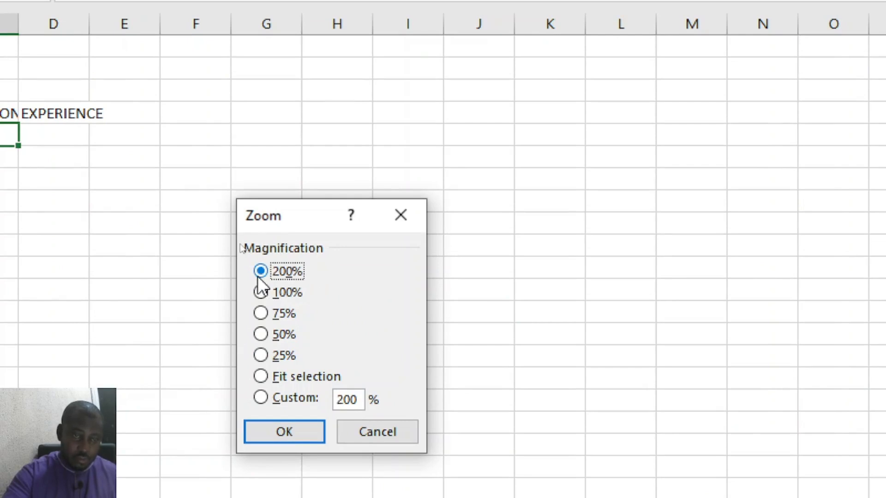
pyautogui.click(282, 433)
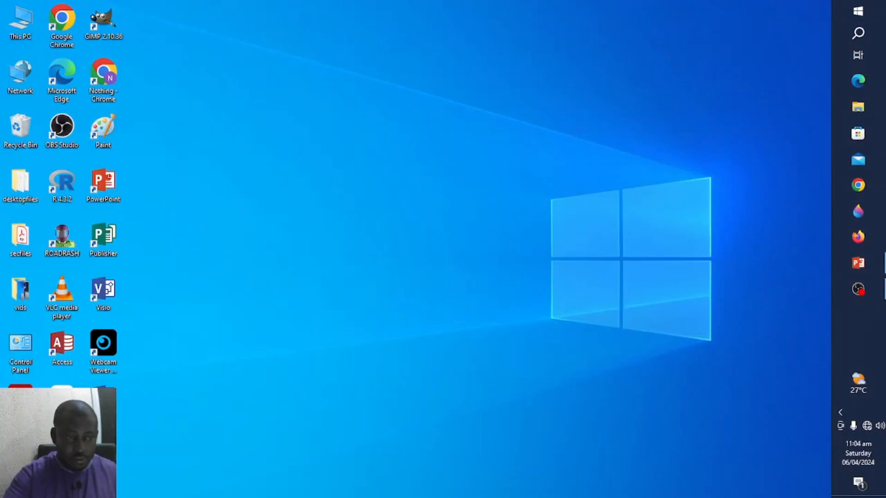
# Launch Excel, open FIRST WORKBOOK from the recent workbooks and select cell H7
pyautogui.doubleClick(62, 451)
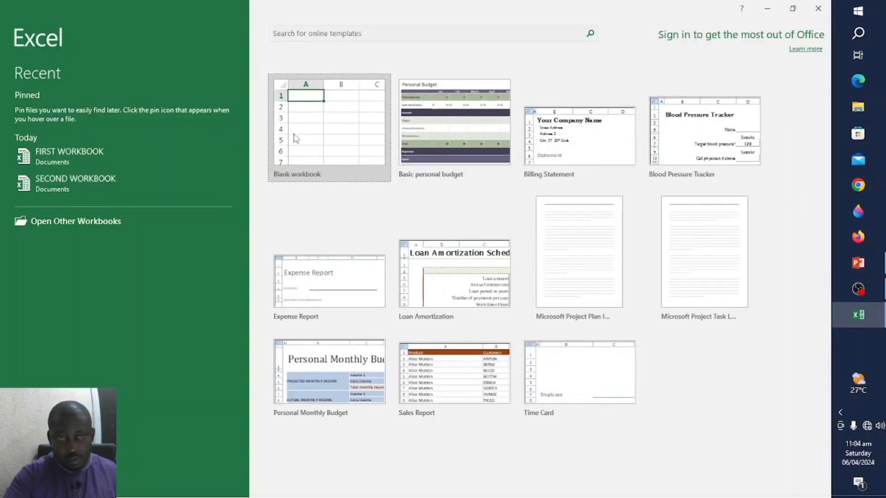
pyautogui.click(76, 157)
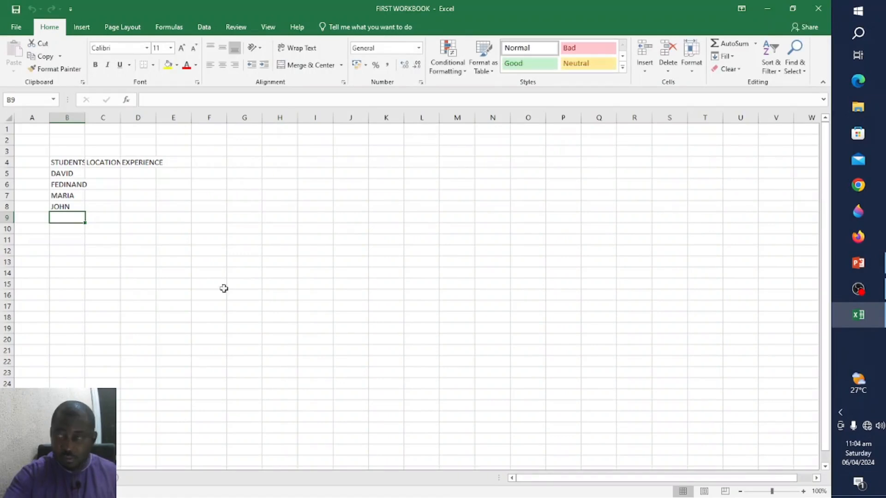
pyautogui.click(239, 262)
pyautogui.click(273, 197)
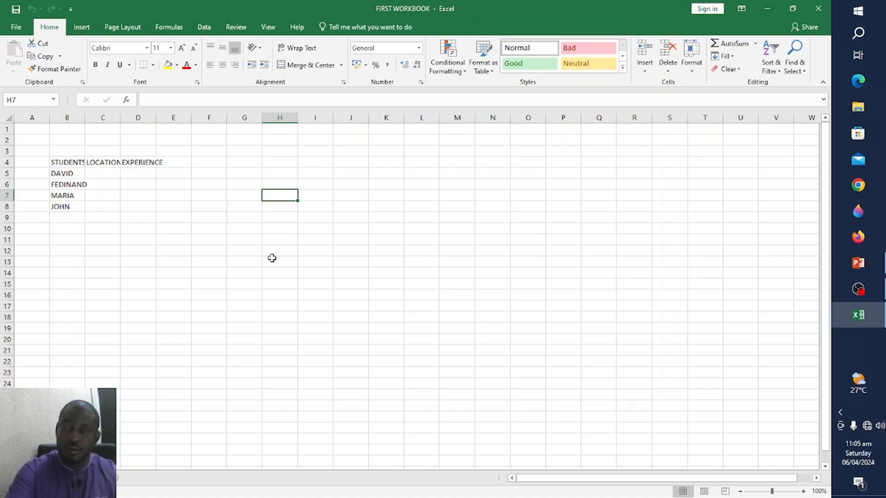
# Move the active cell left along row 7, one cell at a time, to A7
pyautogui.press('Left')
pyautogui.press('Left')
pyautogui.press('Left')
pyautogui.press('Left')
pyautogui.press('Left')
pyautogui.press('Left')
pyautogui.press('Left')
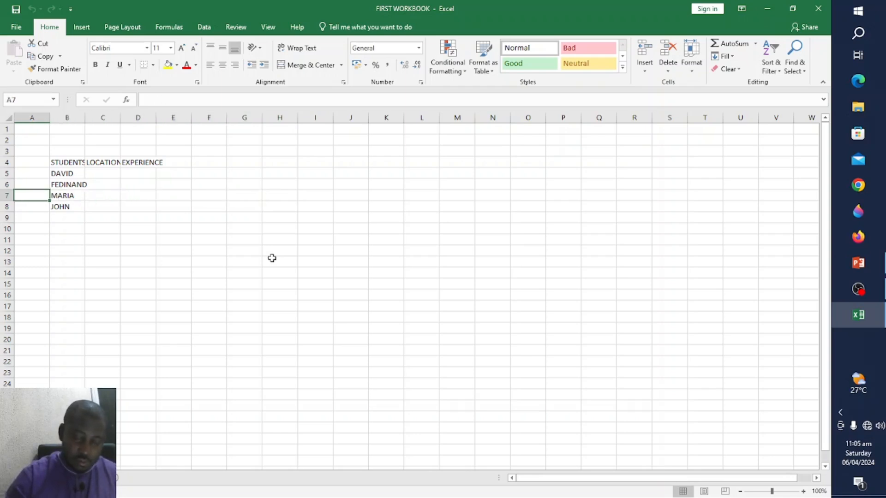
# Move the active cell right along row 7, one cell at a time, to J7
pyautogui.press('Right')
pyautogui.press('Right')
pyautogui.press('Right')
pyautogui.press('Right')
pyautogui.press('Right')
pyautogui.press('Right')
pyautogui.press('Right')
pyautogui.press('Right')
pyautogui.press('Right')
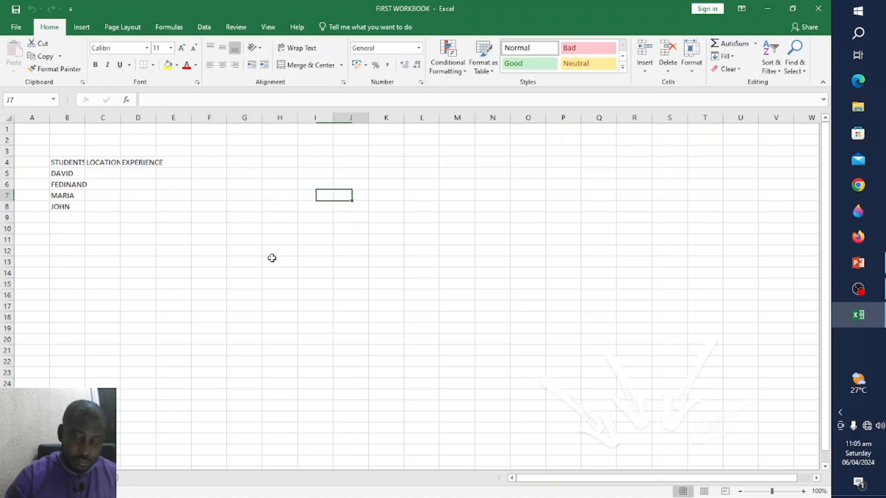
# Move the active cell down column J, one cell at a time, to J15
pyautogui.press('Down')
pyautogui.press('Down')
pyautogui.press('Down')
pyautogui.press('Down')
pyautogui.press('Down')
pyautogui.press('Down')
pyautogui.press('Down')
pyautogui.press('Down')
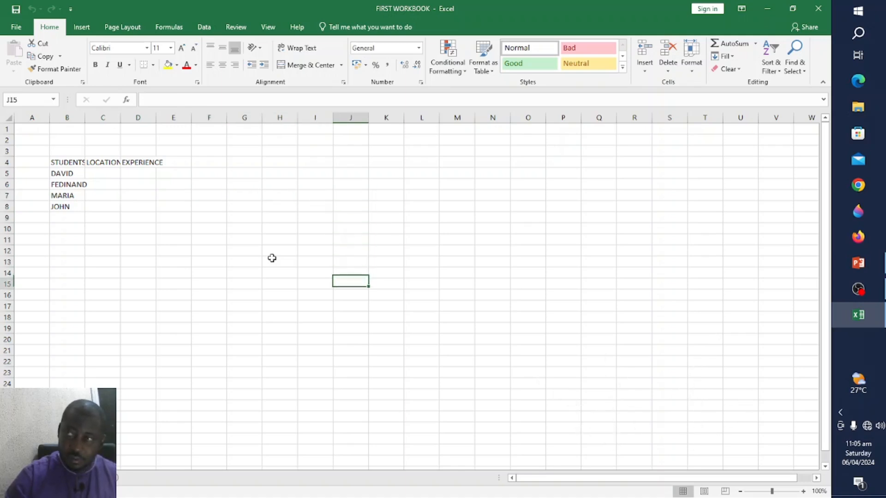
# Move the active cell back up column J, one cell at a time, to J5
pyautogui.press('Up')
pyautogui.press('Up')
pyautogui.press('Up')
pyautogui.press('Up')
pyautogui.press('Up')
pyautogui.press('Up')
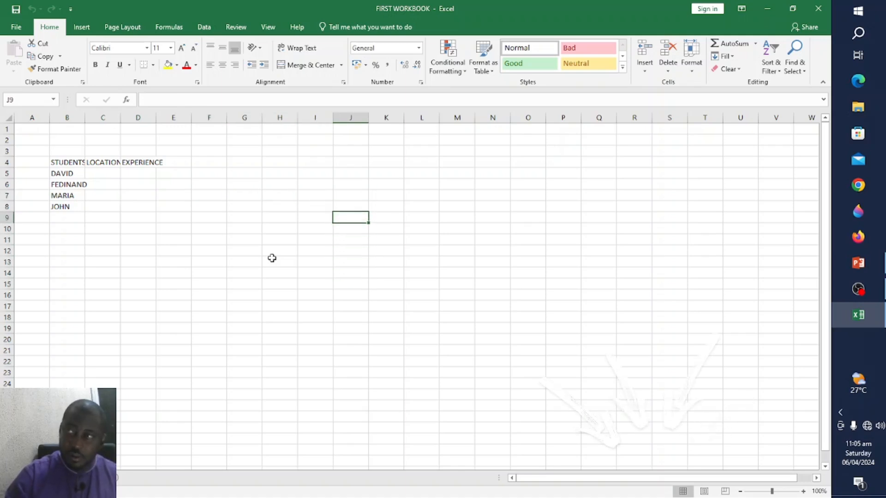
pyautogui.press('Up')
pyautogui.press('Up')
pyautogui.press('Up')
pyautogui.press('Up')
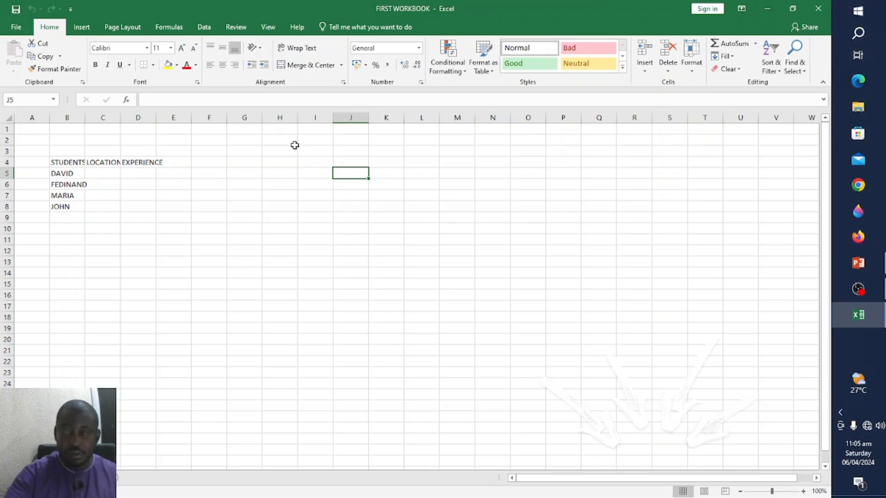
# Move the active cell left along row 5 to column A and up to A2
pyautogui.press('Left')
pyautogui.press('Left')
pyautogui.press('Left')
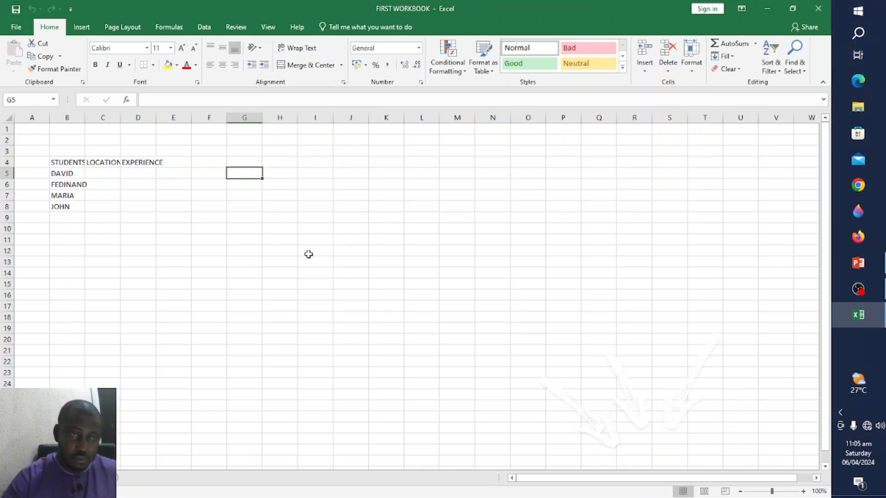
pyautogui.press('Left')
pyautogui.press('Left')
pyautogui.press('Left')
pyautogui.press('Left')
pyautogui.press('Left')
pyautogui.press('Left')
pyautogui.press('Up')
pyautogui.press('Up')
pyautogui.press('Up')
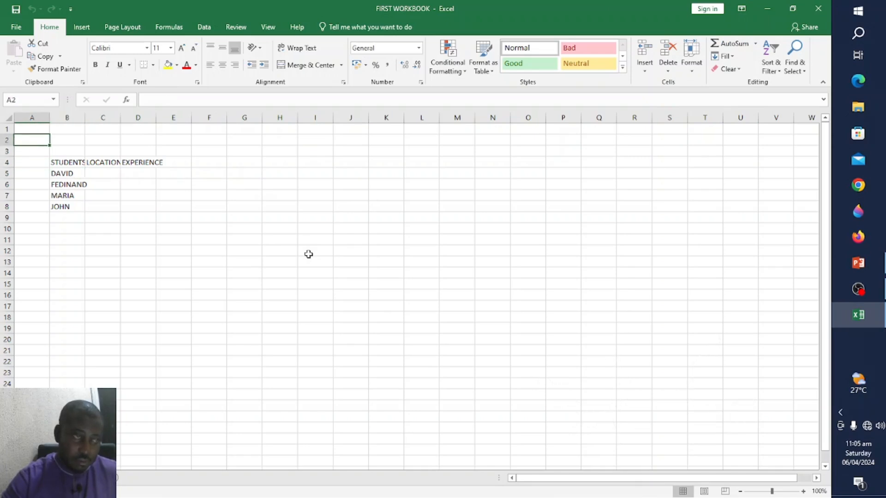
# Move the active cell continuously down column A to beyond row 66
pyautogui.press('Down')
pyautogui.press('Down')
pyautogui.press('Down')
pyautogui.press('Down')
pyautogui.press('Down')
pyautogui.press('Down')
pyautogui.press('Down')
pyautogui.press('Down')
pyautogui.press('Down')
pyautogui.press('Down')
pyautogui.press('Down')
pyautogui.press('Down')
pyautogui.press('Down')
pyautogui.press('Down')
pyautogui.press('Down')
pyautogui.press('Down')
pyautogui.press('Down')
pyautogui.press('Down')
pyautogui.press('Down')
pyautogui.press('Down')
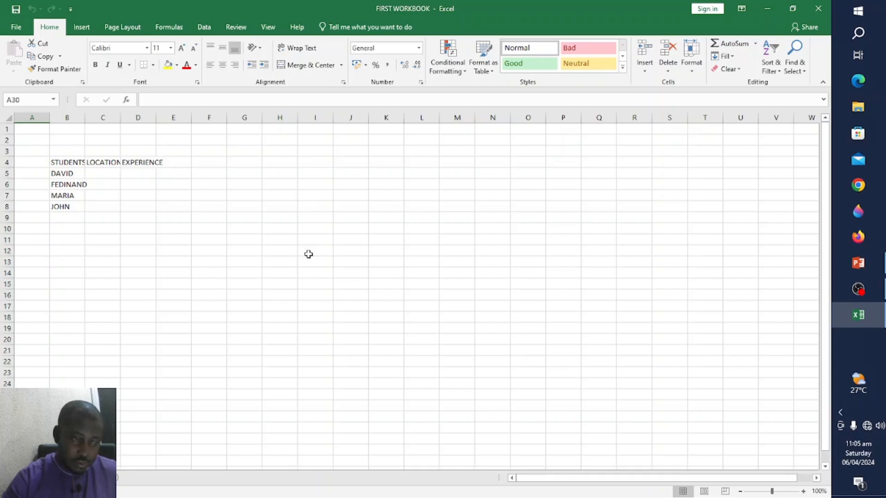
pyautogui.press('Down')
pyautogui.press('Down')
pyautogui.press('Down')
pyautogui.press('Down')
pyautogui.press('Down')
pyautogui.press('Down')
pyautogui.press('Down')
pyautogui.press('Down')
pyautogui.press('Down')
pyautogui.press('Down')
pyautogui.press('Down')
pyautogui.press('Down')
pyautogui.press('Down')
pyautogui.press('Down')
pyautogui.press('Down')
pyautogui.press('Down')
pyautogui.press('Down')
pyautogui.press('Down')
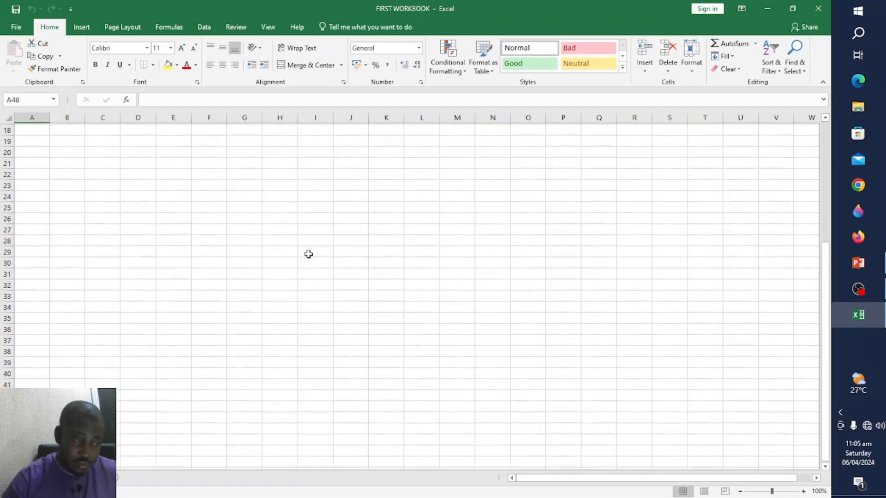
pyautogui.press('Down')
pyautogui.press('Down')
pyautogui.press('Down')
pyautogui.press('Down')
pyautogui.press('Down')
pyautogui.press('Down')
pyautogui.press('Down')
pyautogui.press('Down')
pyautogui.press('Down')
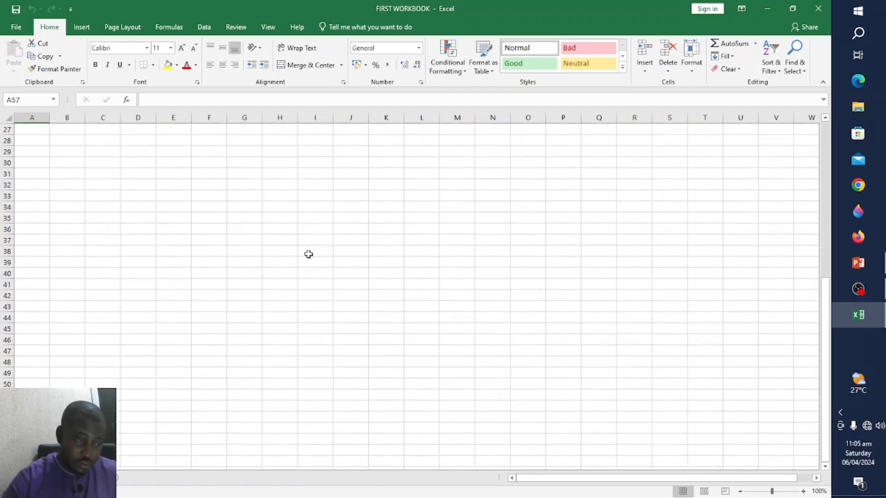
pyautogui.press('Down')
pyautogui.press('Down')
pyautogui.press('Down')
pyautogui.press('Down')
pyautogui.press('Down')
pyautogui.press('Down')
pyautogui.press('Down')
pyautogui.press('Down')
pyautogui.press('Down')
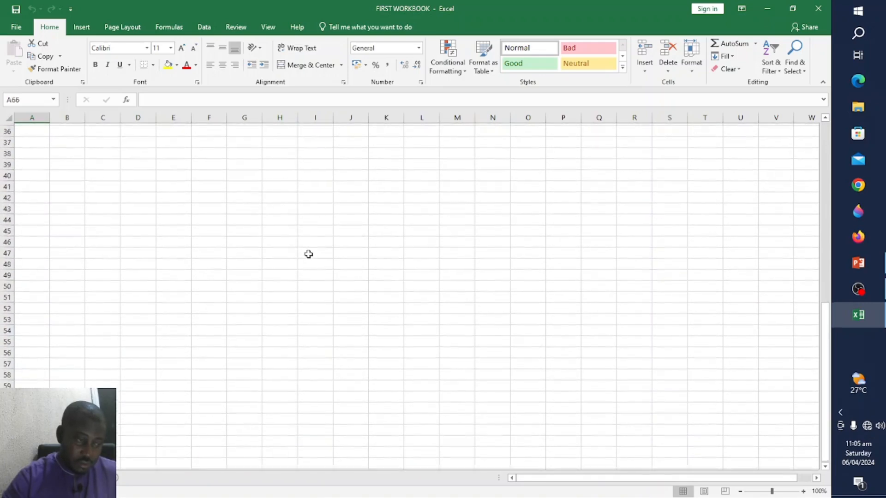
pyautogui.press('Down')
pyautogui.press('Down')
pyautogui.press('Down')
pyautogui.press('Down')
# Move the active cell continuously back up column A to A1
pyautogui.press('Up')
pyautogui.press('Up')
pyautogui.press('Up')
pyautogui.press('Up')
pyautogui.press('Up')
pyautogui.press('Up')
pyautogui.press('Up')
pyautogui.press('Up')
pyautogui.press('Up')
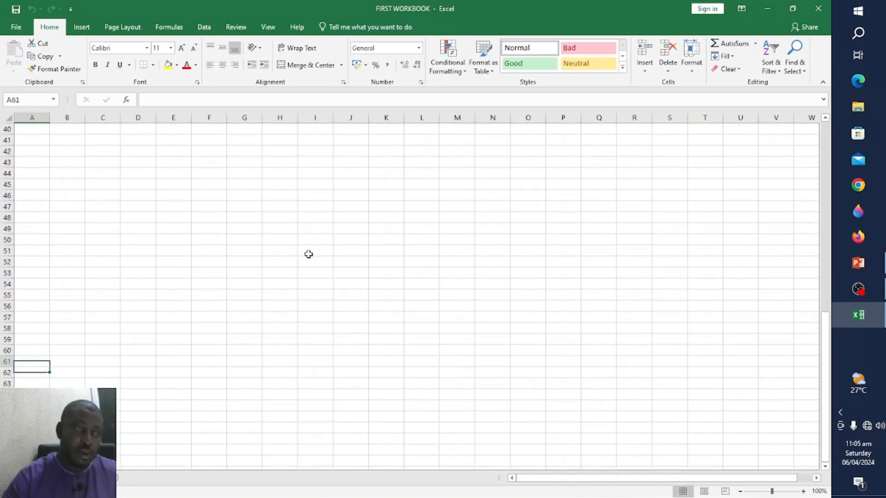
pyautogui.press('Up')
pyautogui.press('Up')
pyautogui.press('Up')
pyautogui.press('Up')
pyautogui.press('Up')
pyautogui.press('Up')
pyautogui.press('Up')
pyautogui.press('Up')
pyautogui.press('Up')
pyautogui.press('Up')
pyautogui.press('Up')
pyautogui.press('Up')
pyautogui.press('Up')
pyautogui.press('Up')
pyautogui.press('Up')
pyautogui.press('Up')
pyautogui.press('Up')
pyautogui.press('Up')
pyautogui.press('Up')
pyautogui.press('Up')
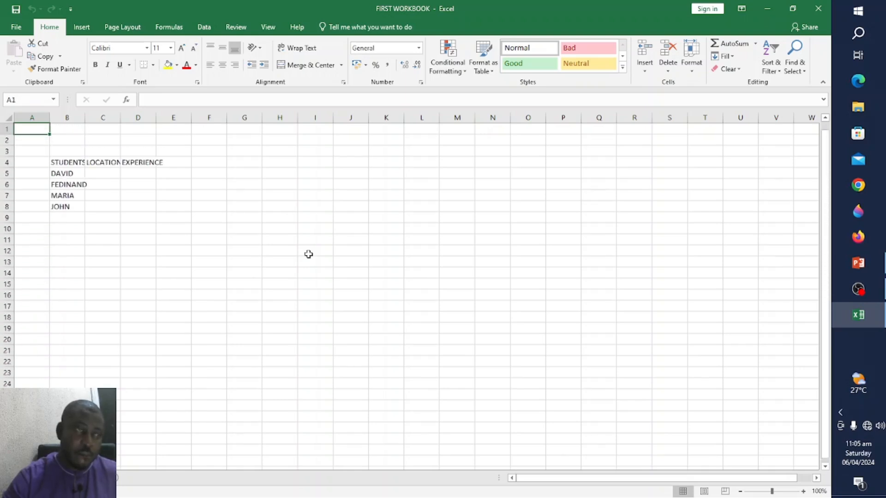
# Move the active cell right along row 1, one cell at a time, to I1
pyautogui.press('Right')
pyautogui.press('Right')
pyautogui.press('Right')
pyautogui.press('Right')
pyautogui.press('Right')
pyautogui.press('Right')
pyautogui.press('Right')
pyautogui.press('Right')
pyautogui.press('Right')
pyautogui.press('Right')
pyautogui.press('Right')
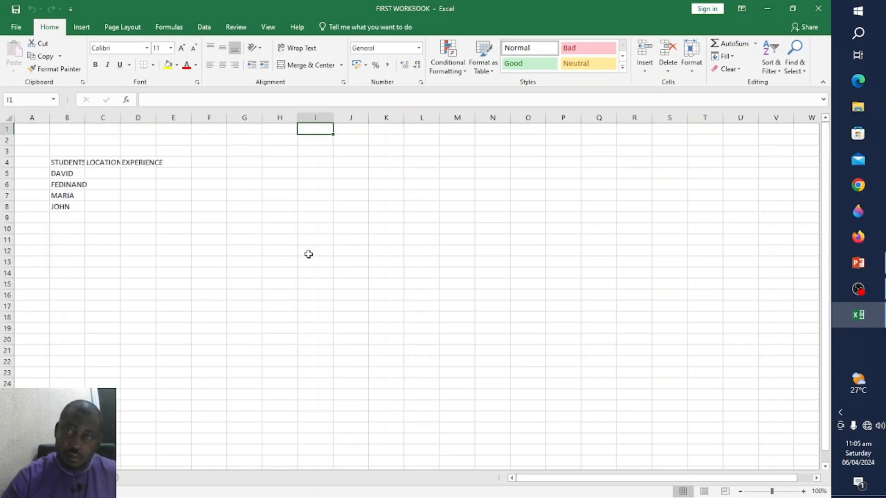
# Move the active cell right along row 1 from I1 to beyond column AA, reaching AB1
pyautogui.press('Right')
pyautogui.press('Right')
pyautogui.press('Right')
pyautogui.press('Right')
pyautogui.press('Right')
pyautogui.press('Right')
pyautogui.press('Right')
pyautogui.press('Right')
pyautogui.press('Right')
pyautogui.press('Right')
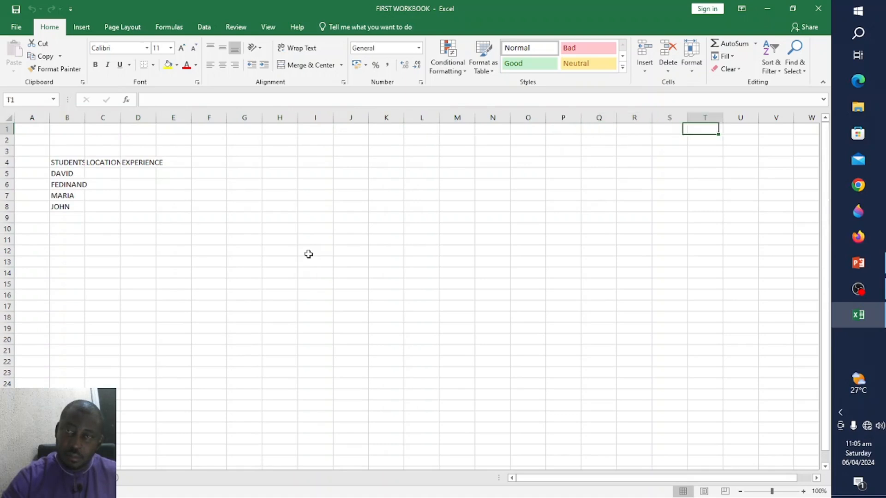
pyautogui.press('Right')
pyautogui.press('Right')
pyautogui.press('Right')
pyautogui.press('Right')
pyautogui.press('Right')
pyautogui.press('Right')
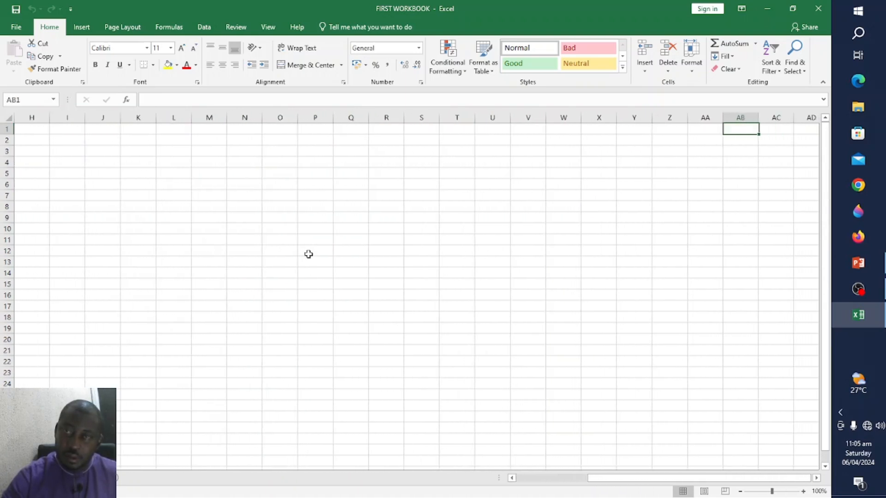
# Move the active cell continuously left along row 1 back to A1
pyautogui.press('Left')
pyautogui.press('Left')
pyautogui.press('Left')
pyautogui.press('Left')
pyautogui.press('Left')
pyautogui.press('Left')
pyautogui.press('Left')
pyautogui.press('Left')
pyautogui.press('Left')
pyautogui.press('Left')
pyautogui.press('Left')
pyautogui.press('Left')
pyautogui.press('Left')
pyautogui.press('Left')
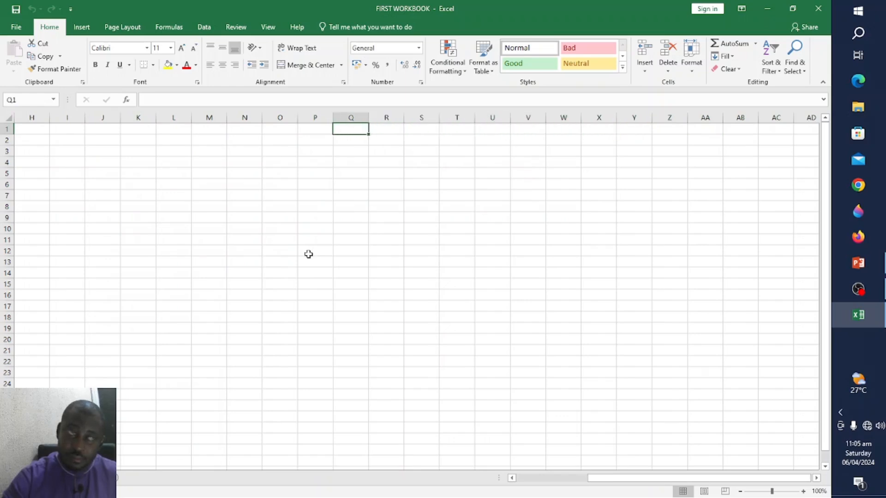
pyautogui.press('Left')
pyautogui.press('Left')
pyautogui.press('Left')
pyautogui.press('Left')
pyautogui.press('Left')
pyautogui.press('Left')
pyautogui.press('Left')
pyautogui.press('Left')
pyautogui.press('Left')
pyautogui.press('Left')
pyautogui.press('Left')
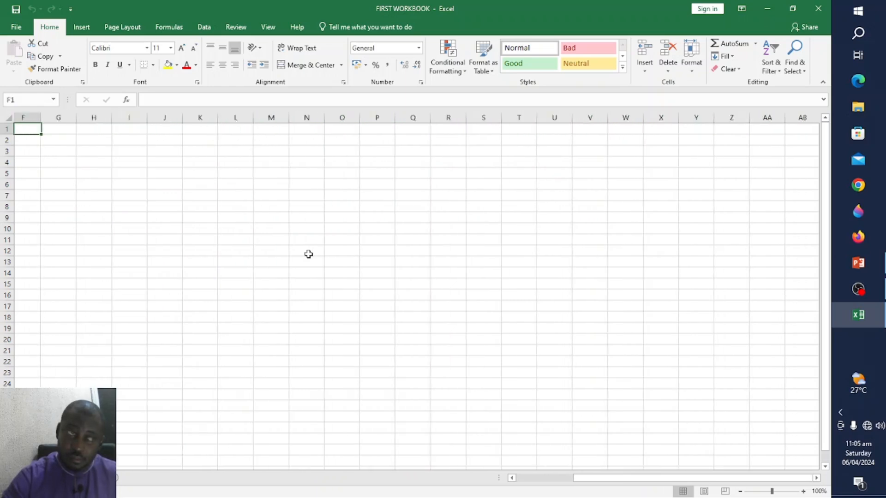
pyautogui.press('Left')
pyautogui.press('Left')
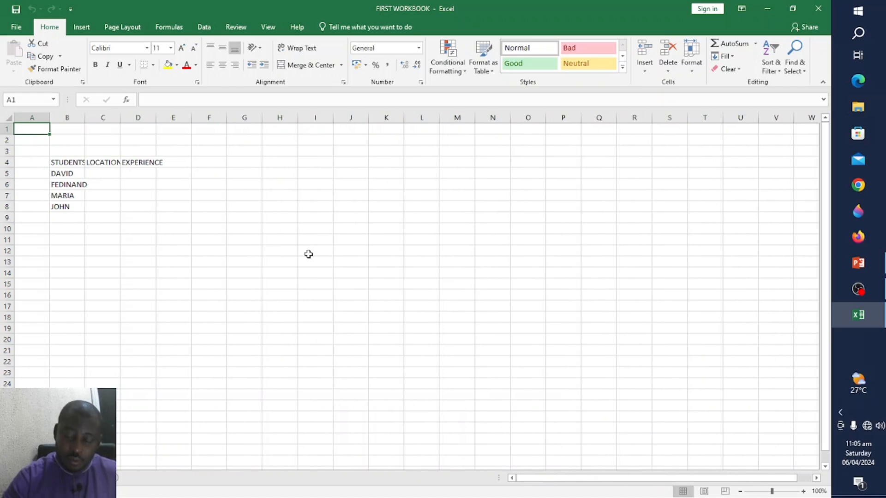
# Move the active cell to the neighbouring cell and back, and step it down column A to A8
pyautogui.press('Right')
pyautogui.press('Left')
pyautogui.press('Down')
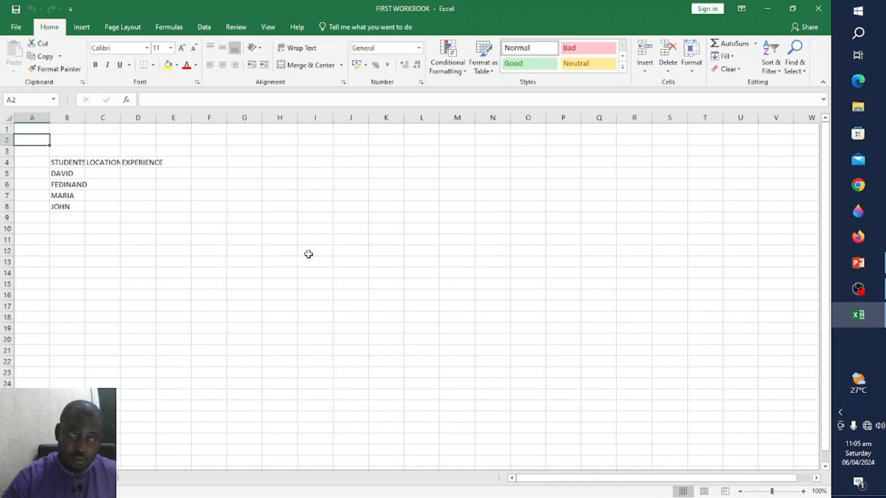
pyautogui.press('Down')
pyautogui.press('Down')
pyautogui.press('Down')
pyautogui.press('Down')
pyautogui.press('Down')
pyautogui.press('Down')
pyautogui.press('Down')
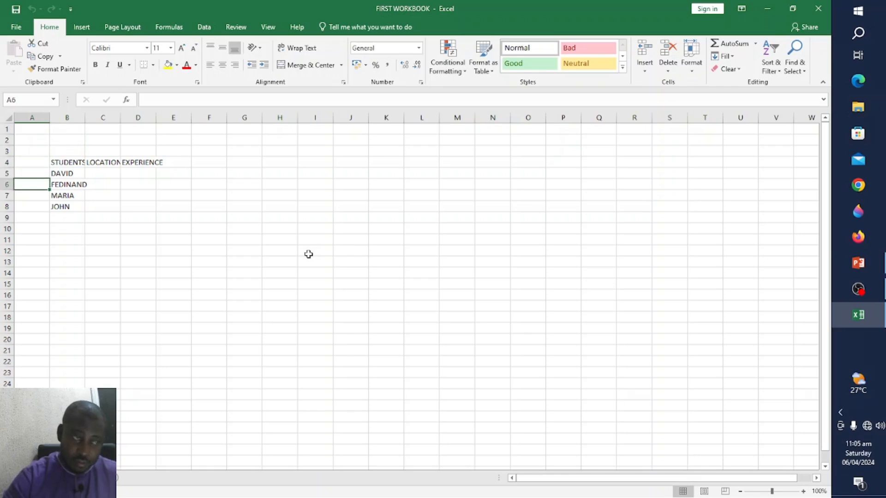
pyautogui.press('Up')
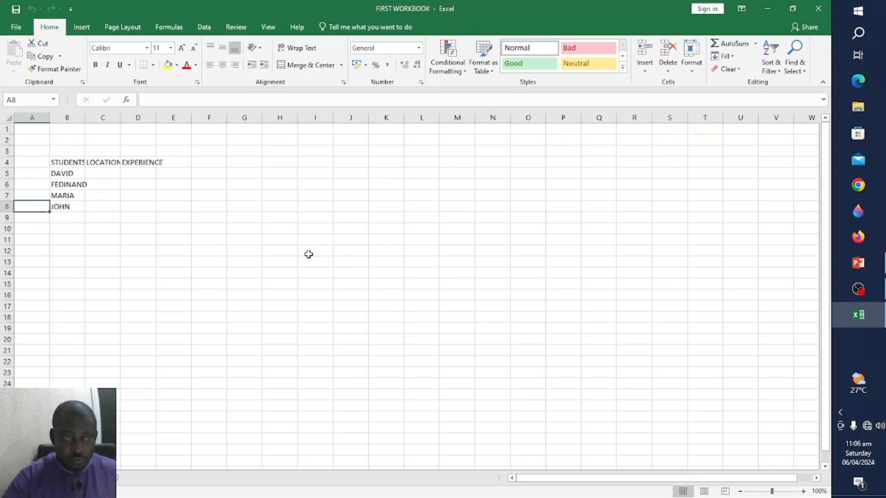
# Jump to A1, and from there to the last column at XFD1 and the last row at A1048576, returning to A1 each time
pyautogui.hotkey('ctrl', 'Up')
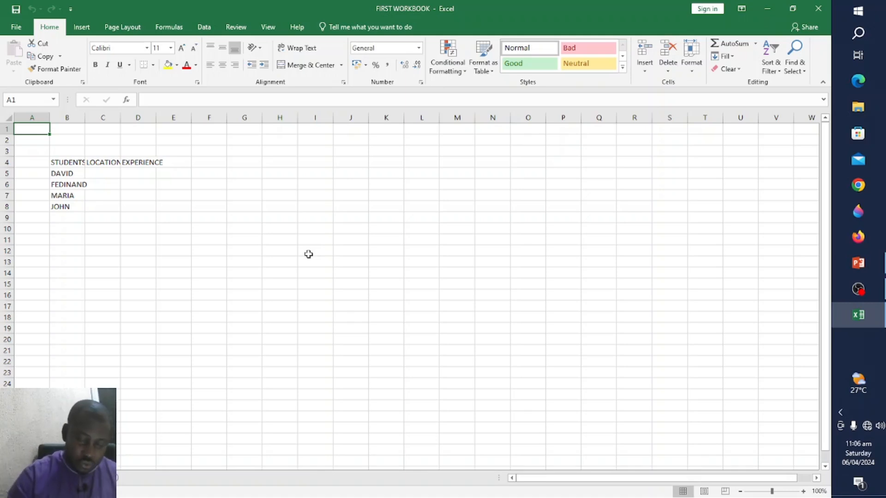
pyautogui.hotkey('ctrl', 'Right')
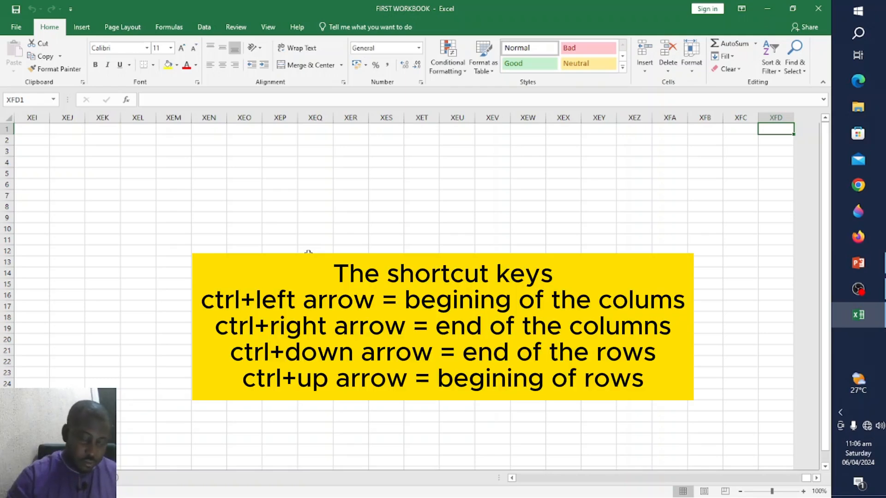
pyautogui.hotkey('ctrl', 'Left')
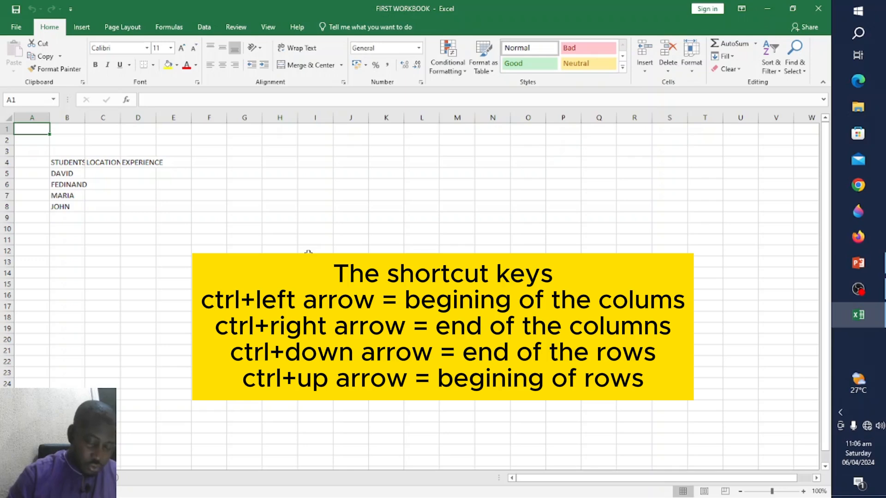
pyautogui.hotkey('ctrl', 'Down')
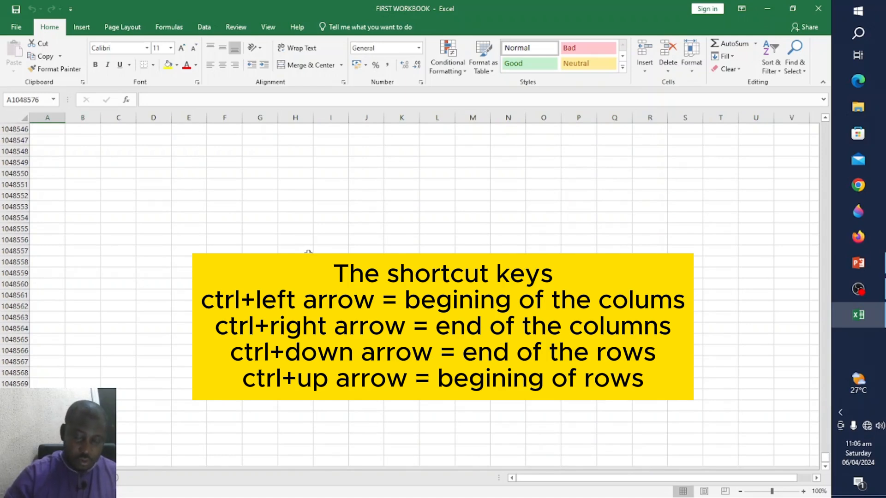
pyautogui.hotkey('ctrl', 'Up')
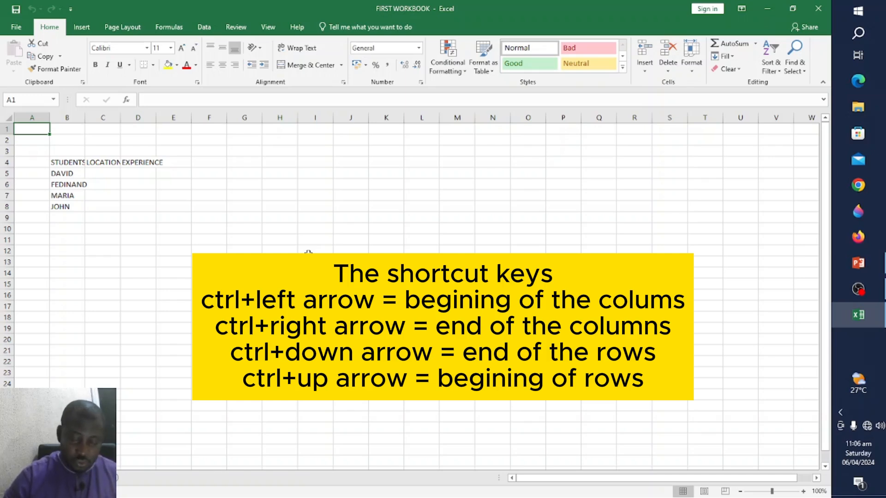
# Repeat the jumps from A1 to the end of row 1 and the end of column A, returning to A1 each time
pyautogui.hotkey('ctrl', 'Right')
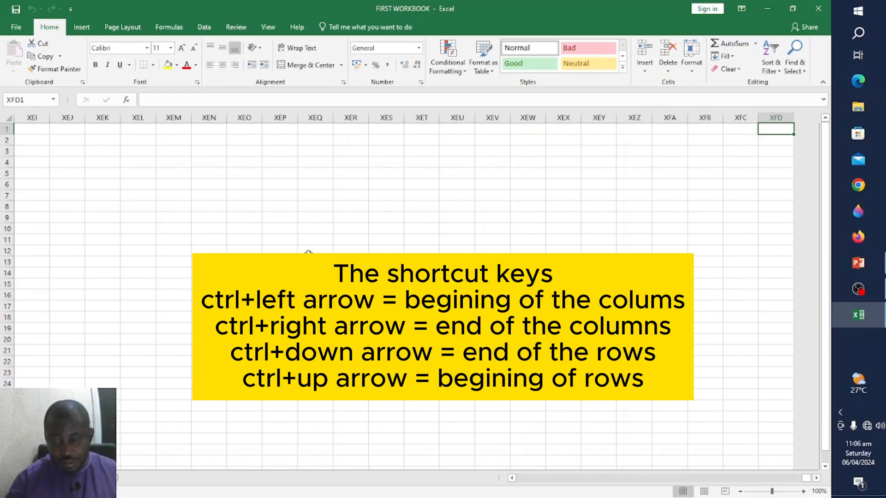
pyautogui.hotkey('ctrl', 'Left')
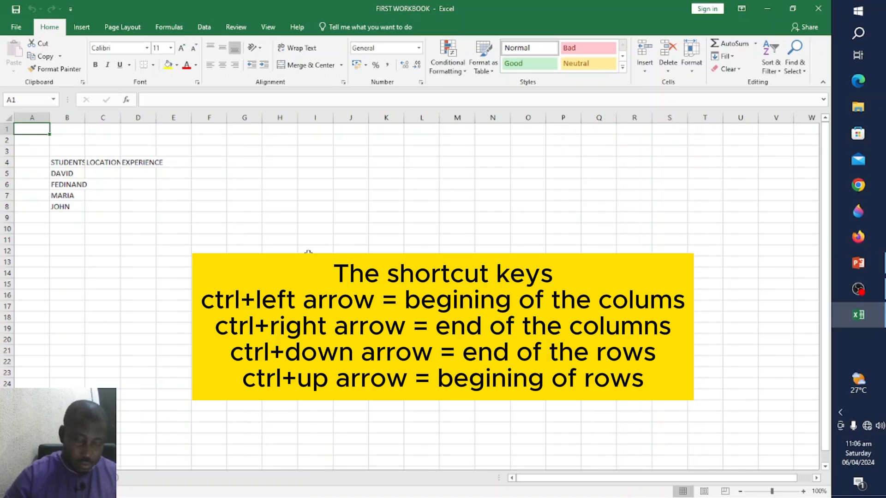
pyautogui.hotkey('ctrl', 'Down')
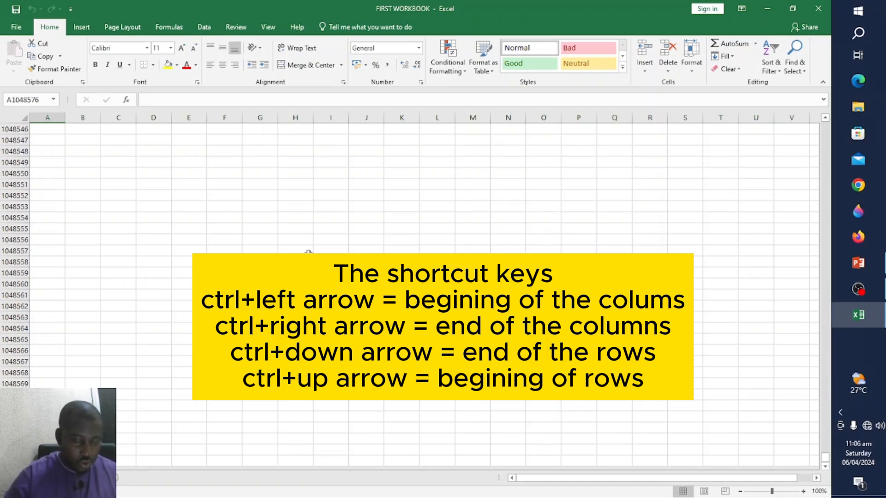
pyautogui.hotkey('ctrl', 'Up')
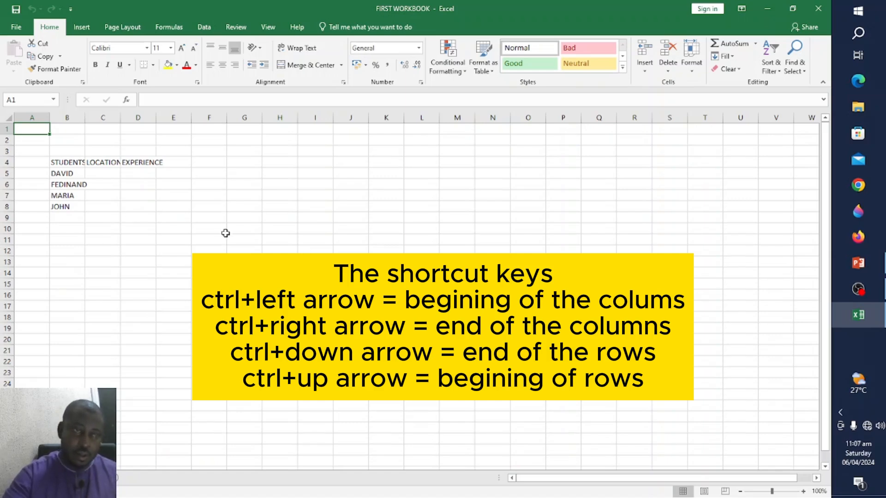
# Select scattered empty cells across the sheet directly with the pointer, finishing on Q10
pyautogui.click(220, 295)
pyautogui.click(244, 373)
pyautogui.click(244, 240)
pyautogui.click(189, 227)
pyautogui.click(175, 361)
pyautogui.click(244, 262)
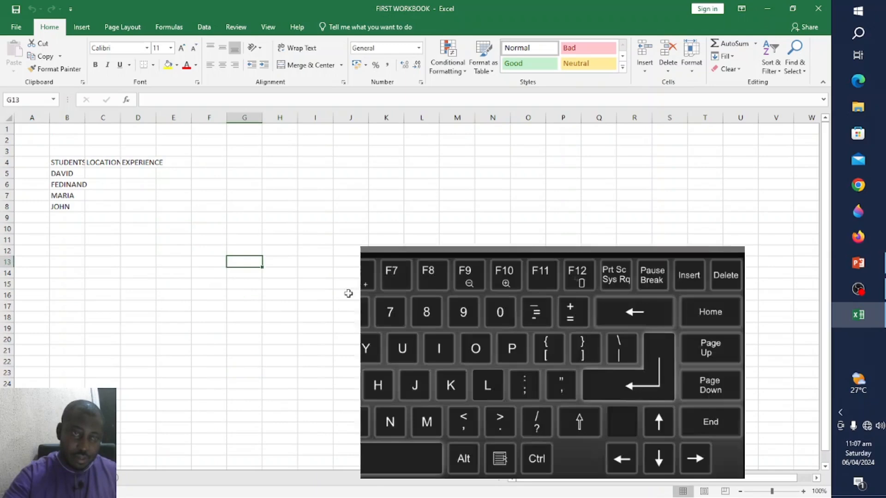
pyautogui.click(349, 295)
pyautogui.click(280, 340)
pyautogui.click(211, 264)
pyautogui.click(316, 218)
pyautogui.click(599, 228)
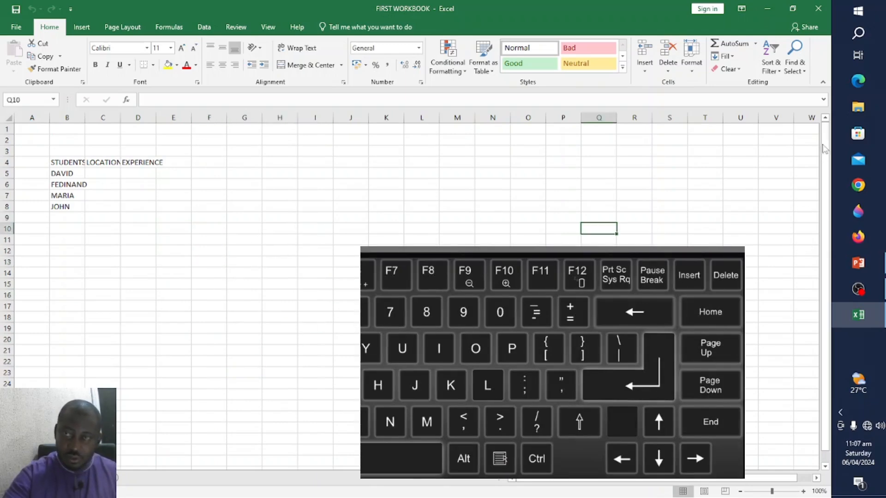
# Scroll the worksheet vertically and horizontally with the scroll bars, returning to column A
pyautogui.moveTo(825, 149)
pyautogui.mouseDown()
pyautogui.moveTo(826, 194)
pyautogui.moveTo(825, 134)
pyautogui.mouseUp()
pyautogui.moveTo(627, 480); pyautogui.dragTo(636, 480)
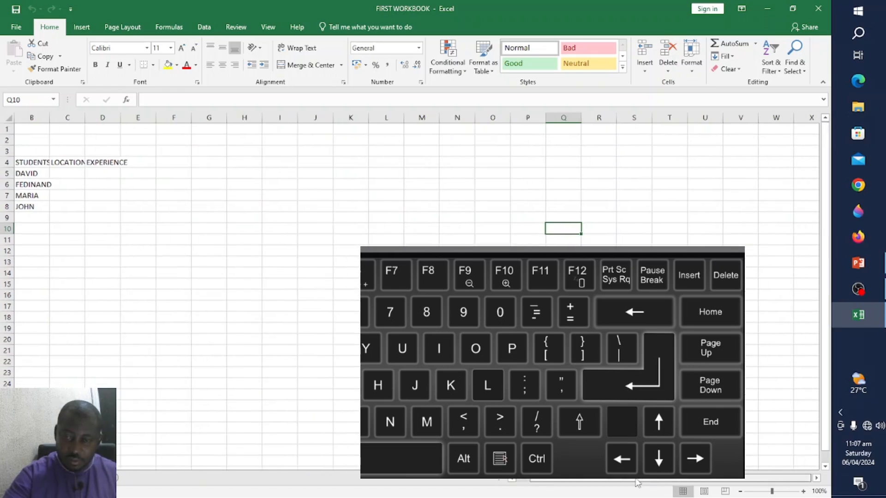
pyautogui.moveTo(826, 250); pyautogui.dragTo(823, 207)
pyautogui.moveTo(708, 484); pyautogui.dragTo(693, 479)
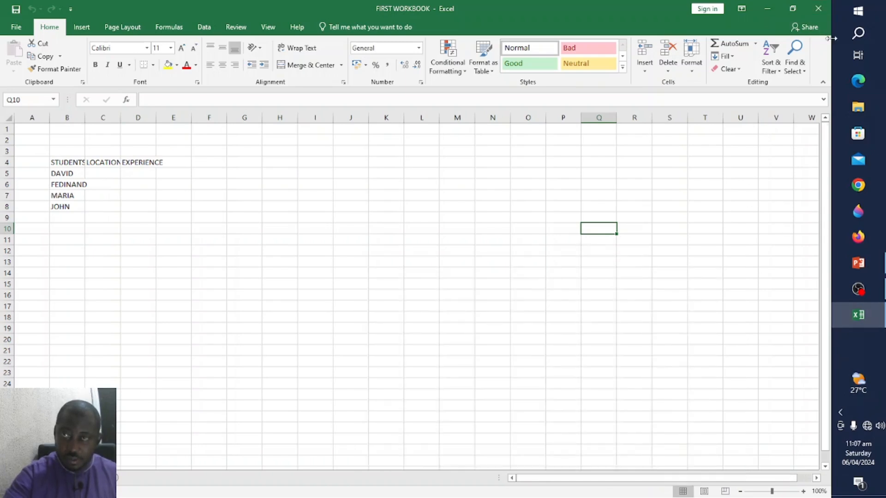
# Widen the Windows taskbar and scroll the worksheet horizontally away from column A and back
pyautogui.moveTo(831, 51); pyautogui.dragTo(736, 51)
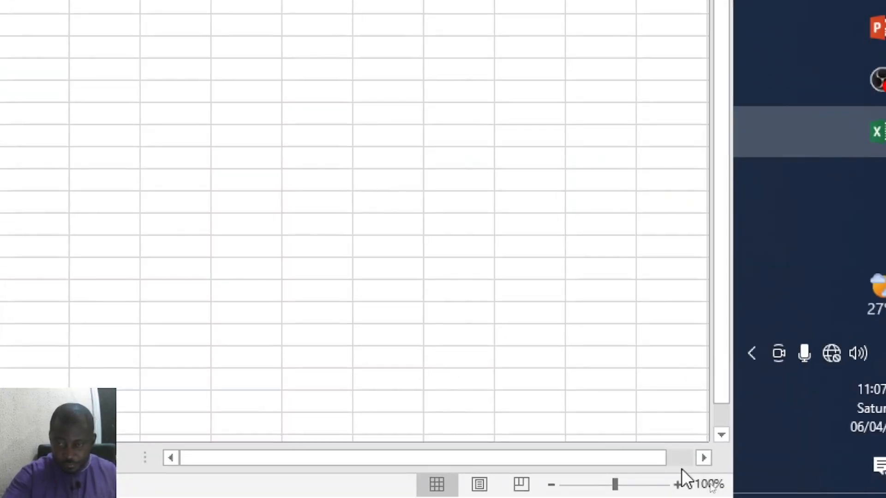
pyautogui.moveTo(533, 464); pyautogui.dragTo(649, 469)
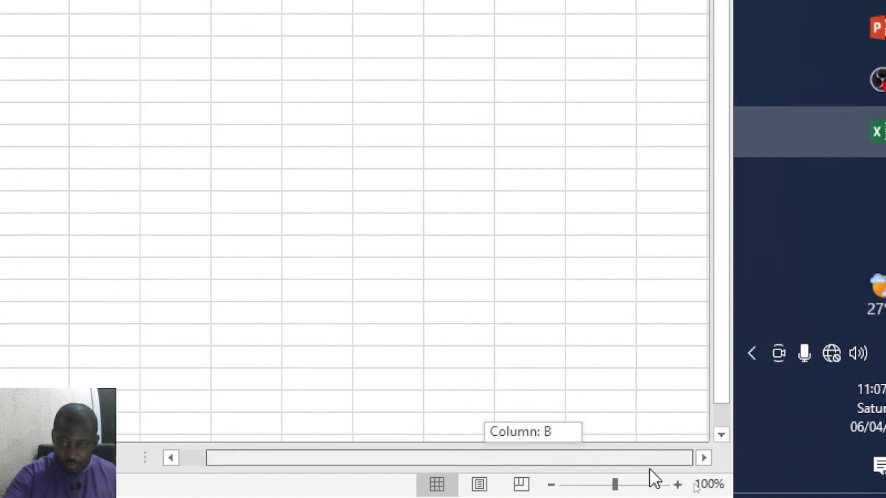
pyautogui.moveTo(580, 466); pyautogui.dragTo(655, 473)
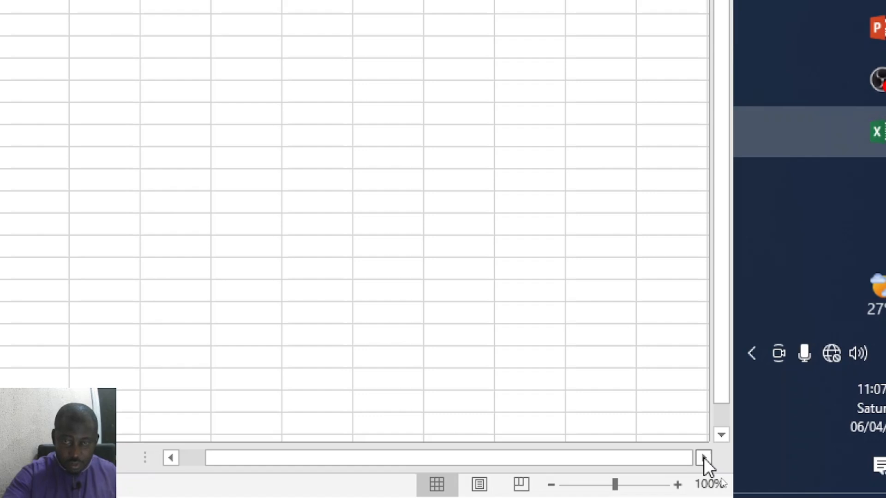
pyautogui.moveTo(704, 457); pyautogui.dragTo(704, 457)
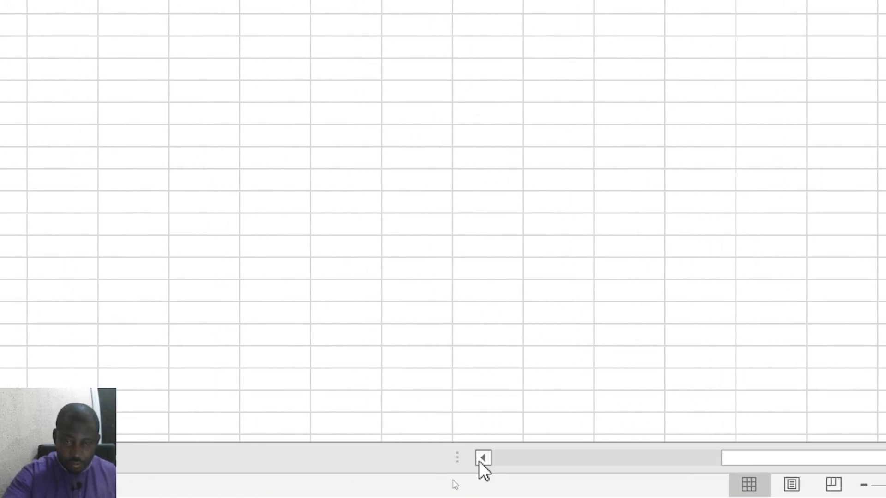
pyautogui.moveTo(478, 461); pyautogui.dragTo(478, 461)
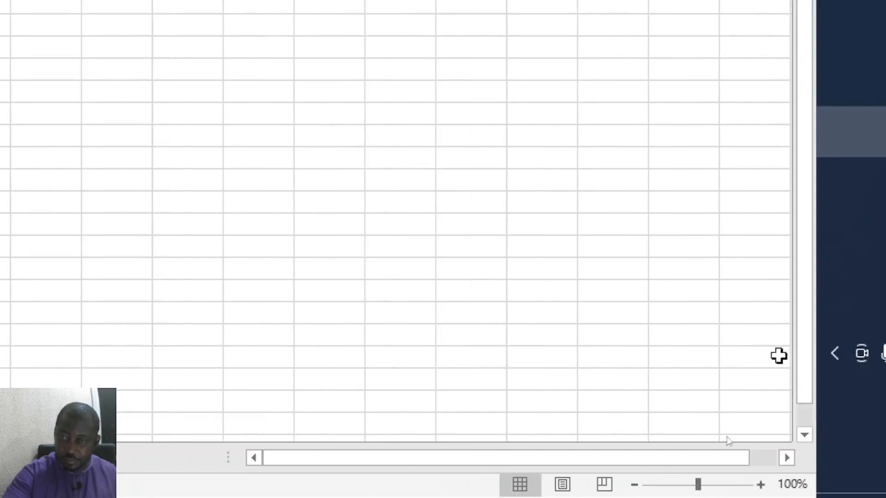
# Scroll the worksheet down through the rows and back up to row 1
pyautogui.click(812, 436)
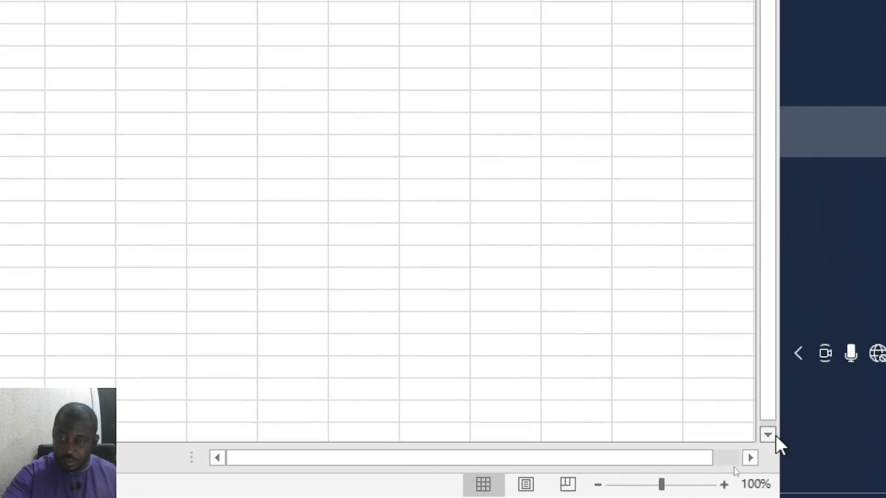
pyautogui.moveTo(775, 435); pyautogui.dragTo(774, 435)
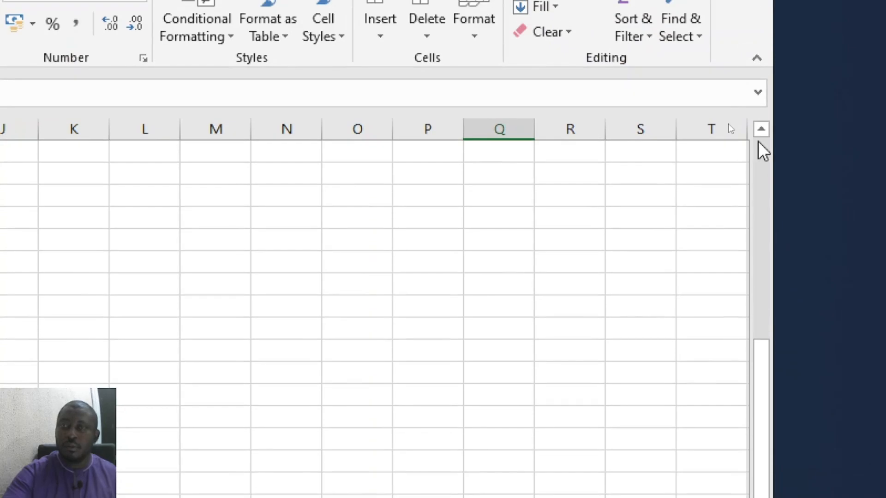
pyautogui.moveTo(758, 134); pyautogui.dragTo(758, 134)
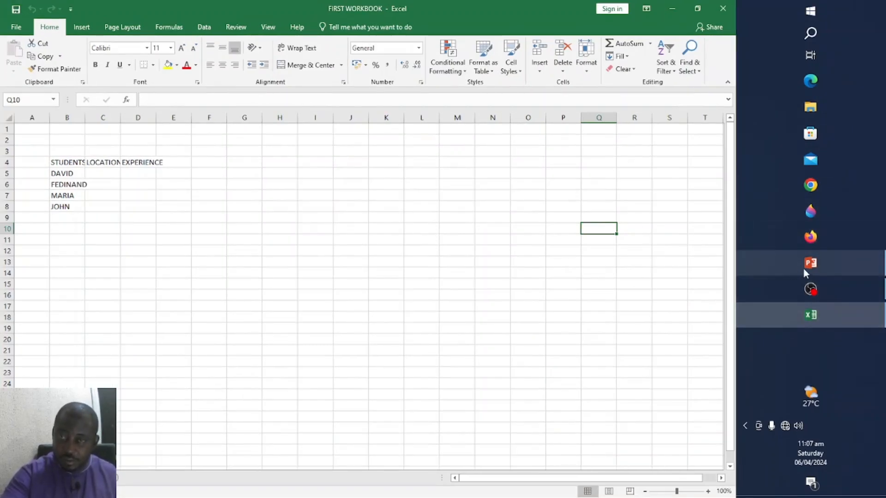
# Close FIRST WORKBOOK and create a new blank workbook
pyautogui.click(721, 8)
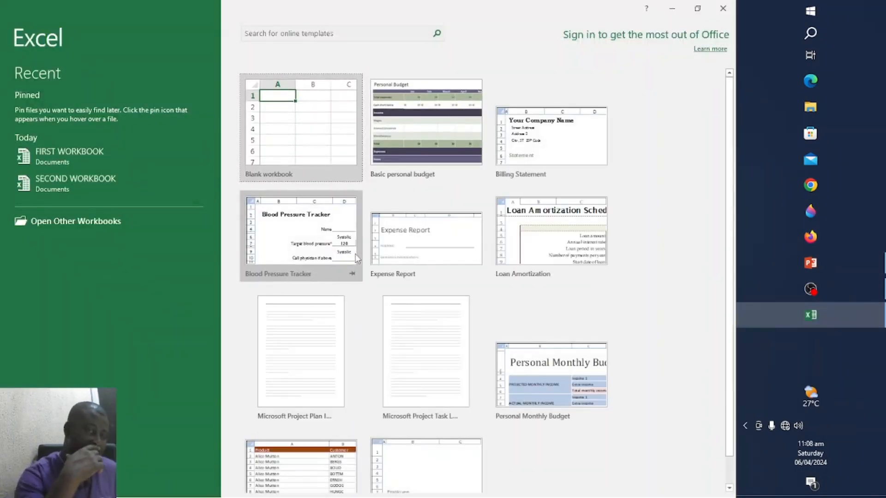
pyautogui.click(315, 148)
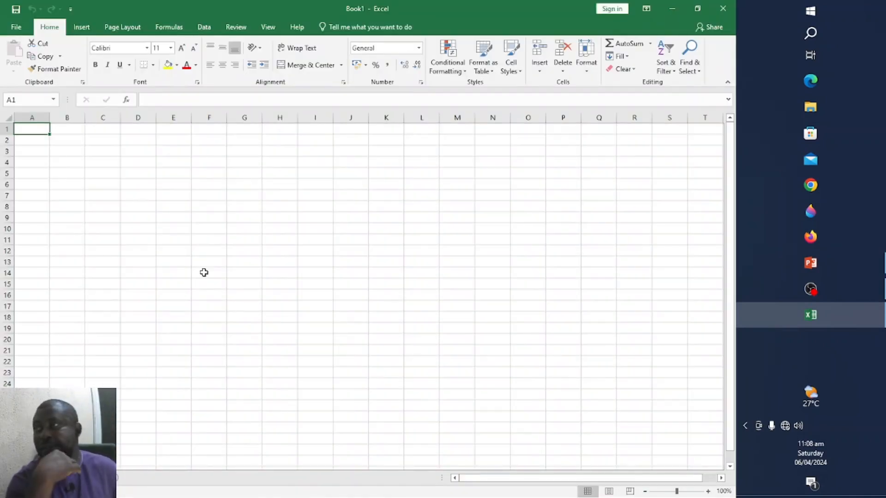
# Select scattered cells across columns C to G of the blank sheet with the pointer, finishing on G13
pyautogui.click(105, 182)
pyautogui.click(244, 173)
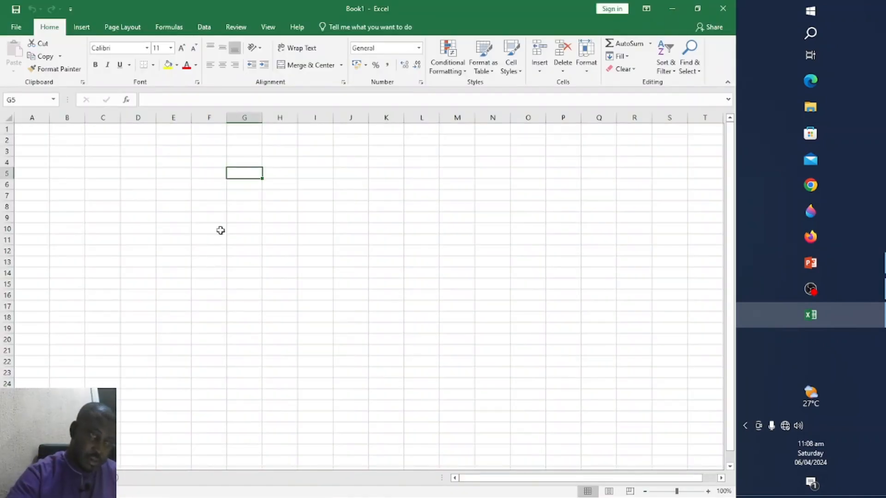
pyautogui.click(208, 286)
pyautogui.click(134, 154)
pyautogui.moveTo(252, 163); pyautogui.dragTo(250, 174)
pyautogui.click(245, 249)
pyautogui.click(174, 251)
pyautogui.click(189, 183)
pyautogui.click(215, 242)
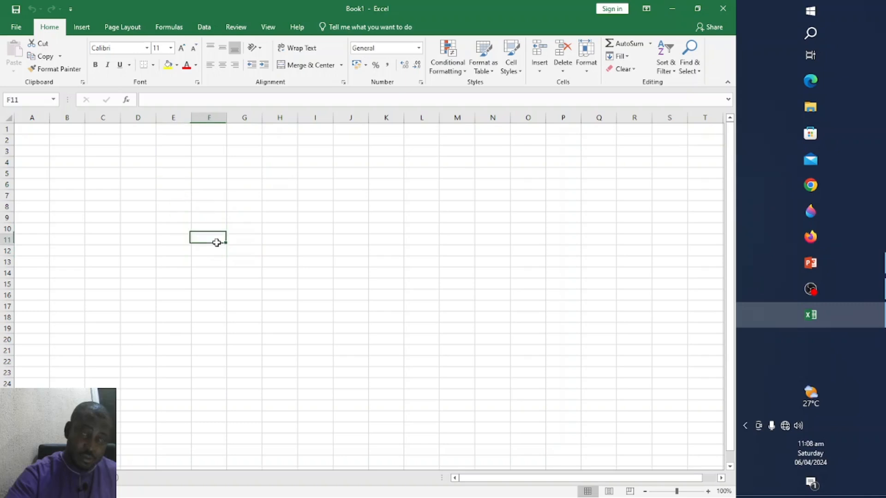
pyautogui.click(210, 263)
pyautogui.click(210, 284)
pyautogui.click(257, 243)
pyautogui.click(174, 327)
pyautogui.click(172, 296)
pyautogui.click(173, 230)
pyautogui.click(239, 216)
pyautogui.click(235, 261)
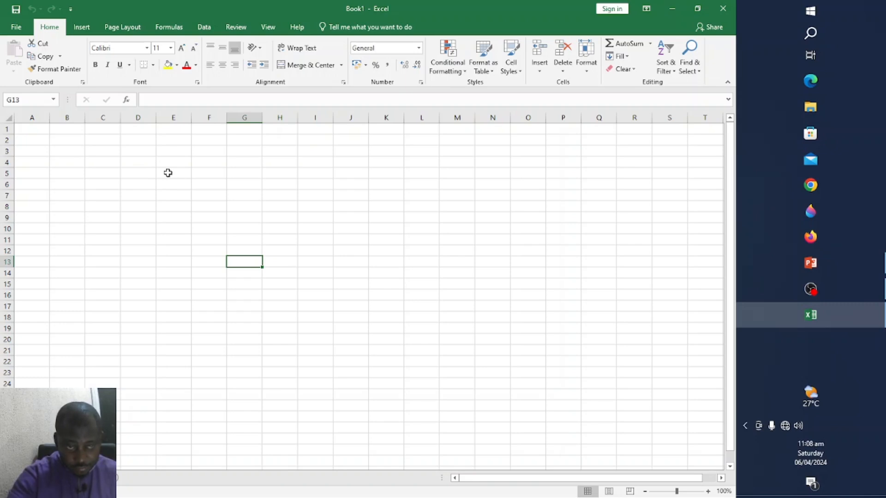
# Move the active cell one cell at a time from G13 to column C and back up to column E
pyautogui.press('Left')
pyautogui.press('Up')
pyautogui.press('Up')
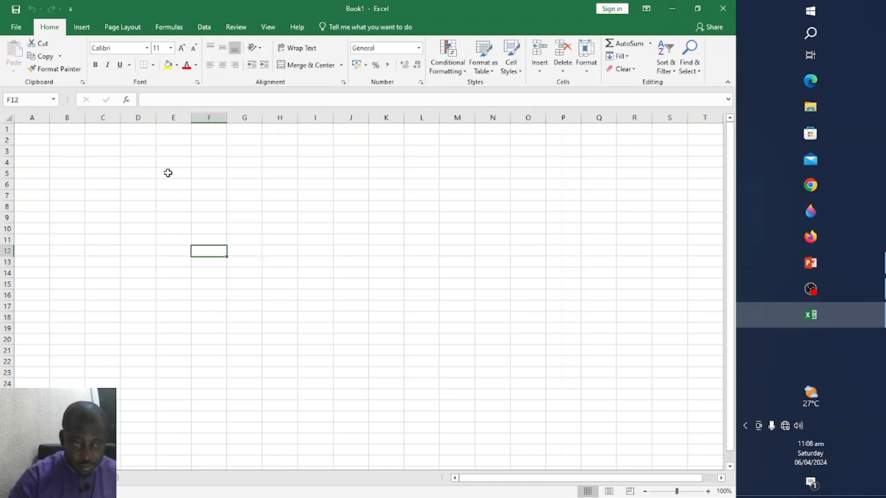
pyautogui.press('Left')
pyautogui.press('Left')
pyautogui.press('Down')
pyautogui.press('Left')
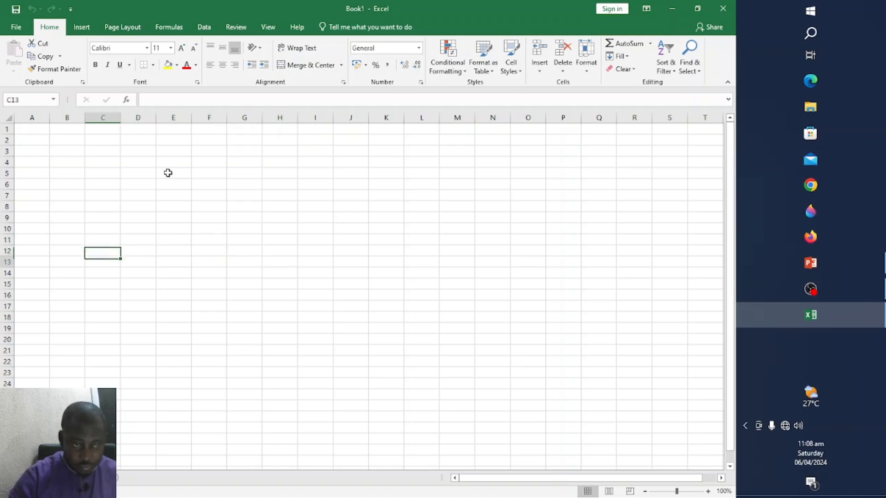
pyautogui.press('Down')
pyautogui.press('Down')
pyautogui.press('Up')
pyautogui.press('Up')
pyautogui.press('Up')
pyautogui.press('Right')
pyautogui.press('Right')
pyautogui.press('Up')
pyautogui.press('Up')
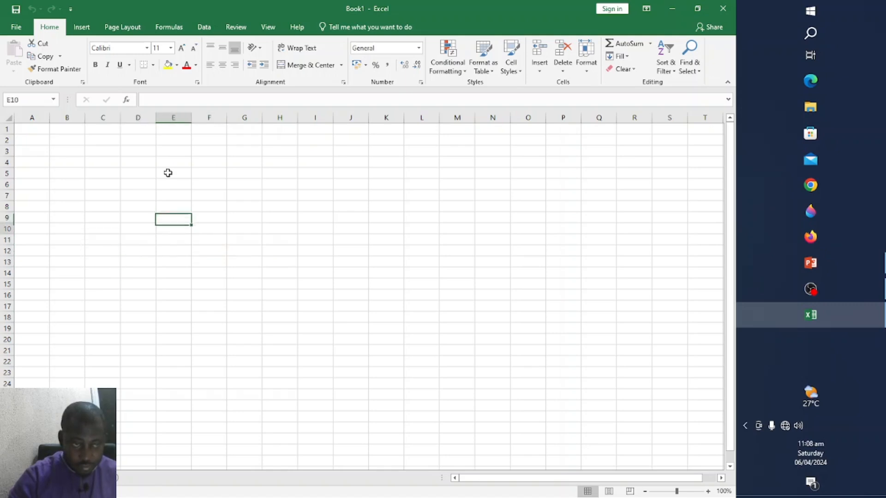
# Step the active cell back and forth one cell at a time around columns C to E, between rows 10 and 12
pyautogui.press('Down')
pyautogui.press('Down')
pyautogui.press('Down')
pyautogui.press('Left')
pyautogui.press('Down')
pyautogui.press('Up')
pyautogui.press('Left')
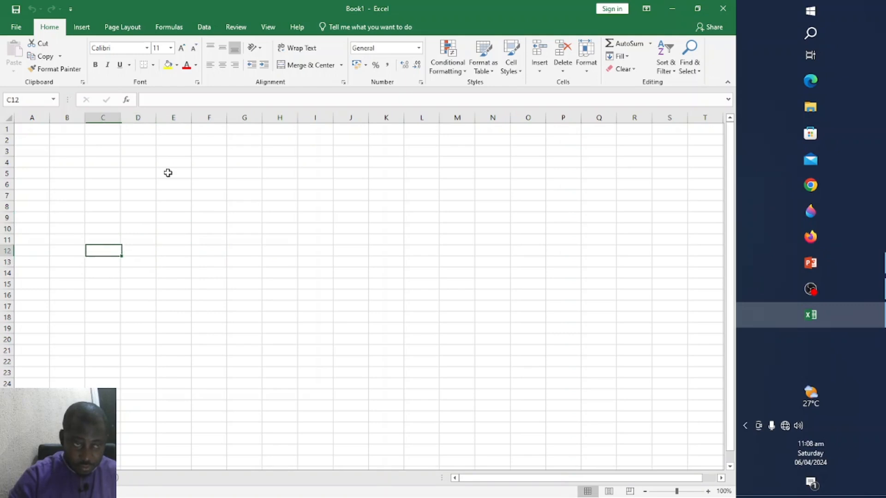
pyautogui.press('Left')
pyautogui.press('Up')
pyautogui.press('Down')
pyautogui.press('Right')
pyautogui.press('Right')
pyautogui.press('Right')
pyautogui.press('Up')
pyautogui.press('Up')
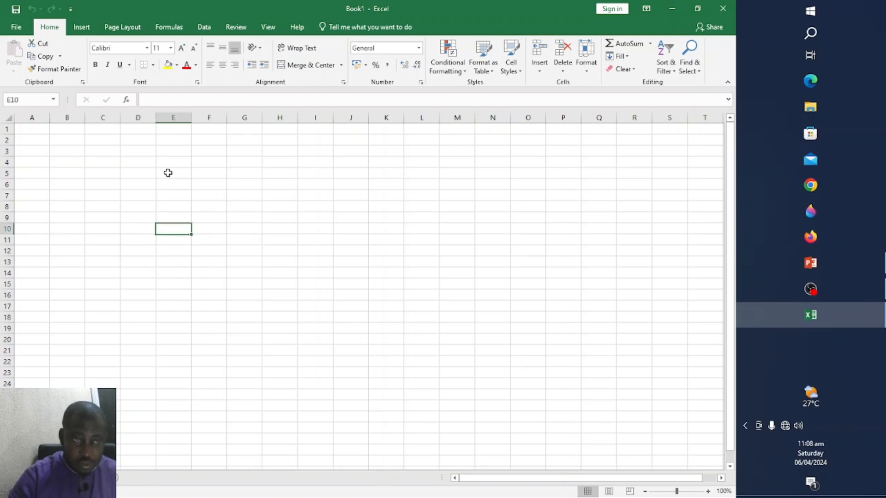
pyautogui.press('Down')
pyautogui.press('Left')
pyautogui.press('Down')
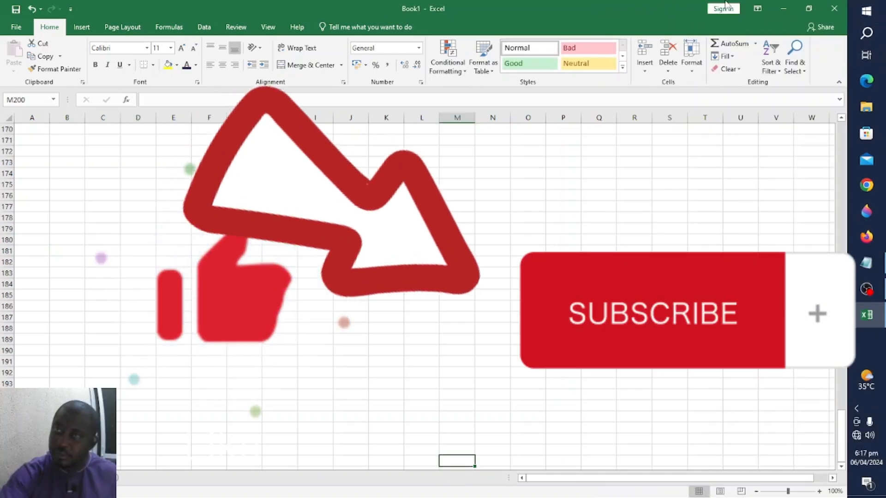